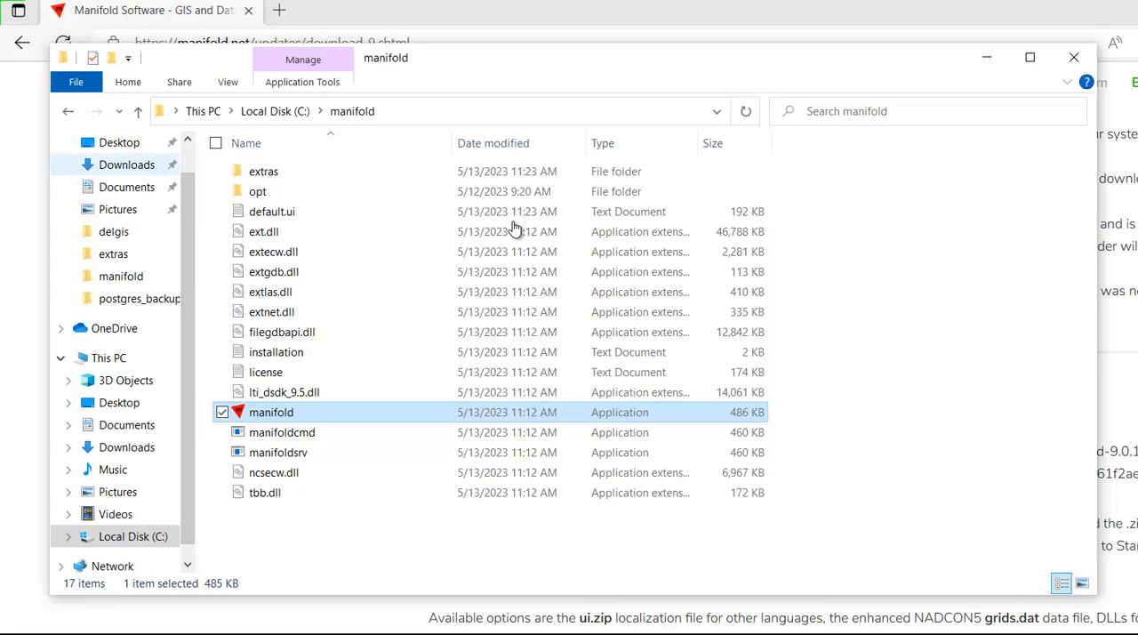
- Open the manifold-9.0.180.1 archive from Downloads with File Explorer and enter the folder inside it
{"action": "left_click", "coordinate": [127, 165]}
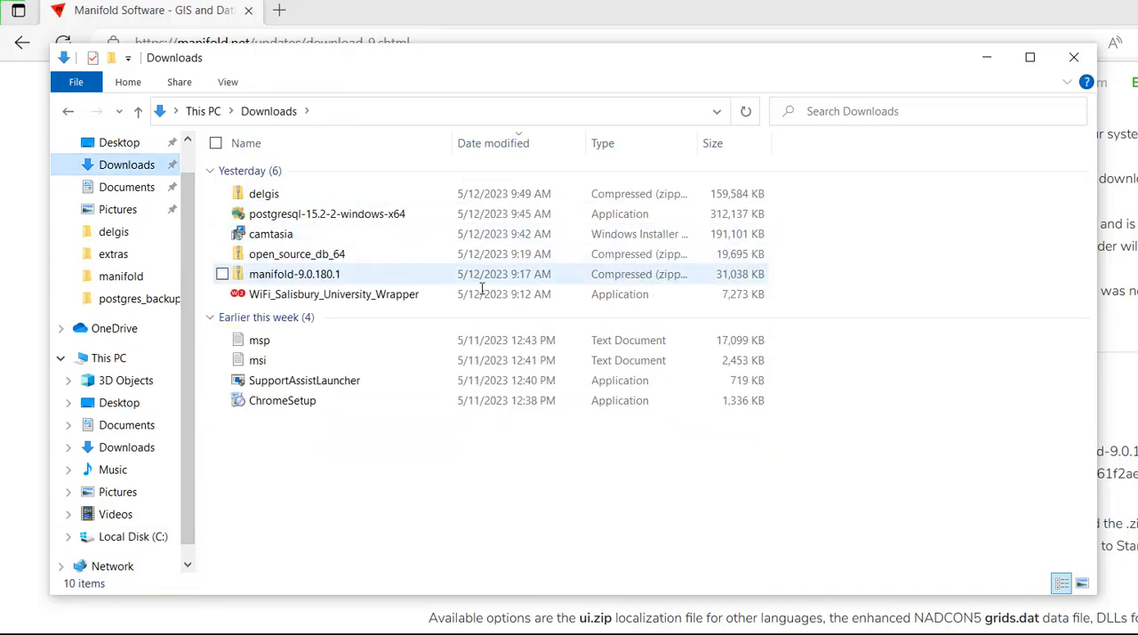
{"action": "right_click", "coordinate": [272, 277]}
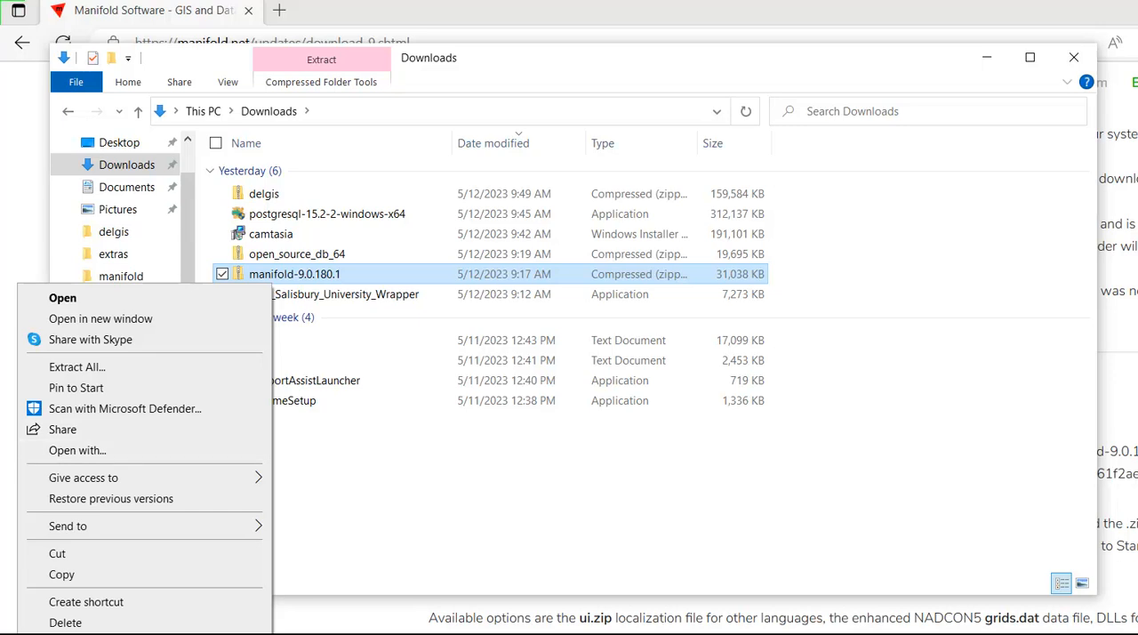
{"action": "left_click", "coordinate": [77, 450]}
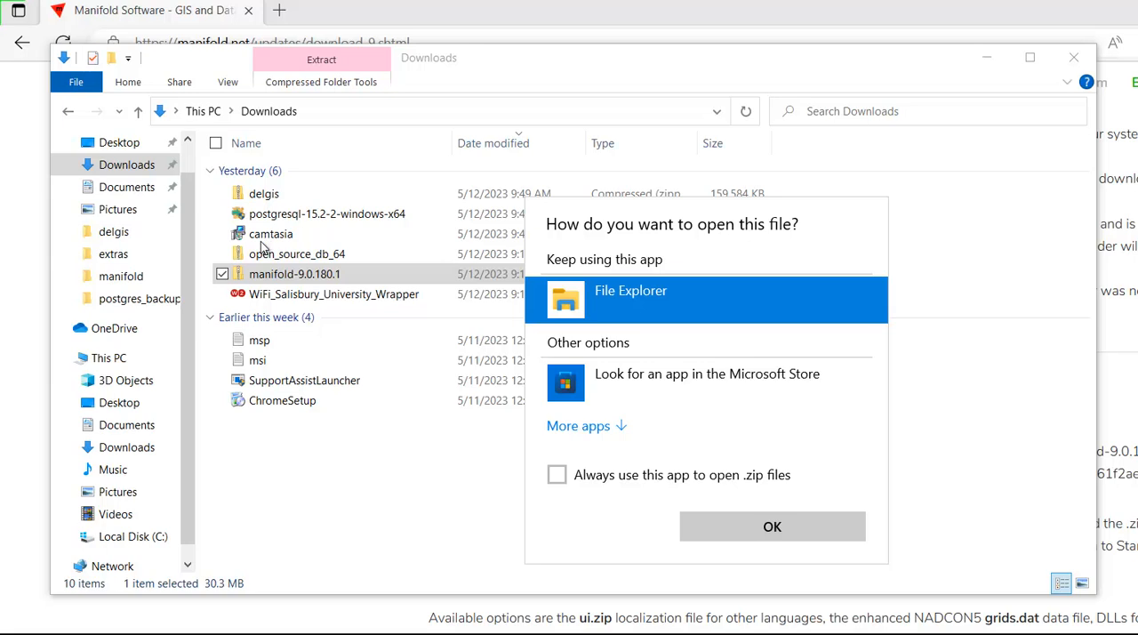
{"action": "key", "text": "Return"}
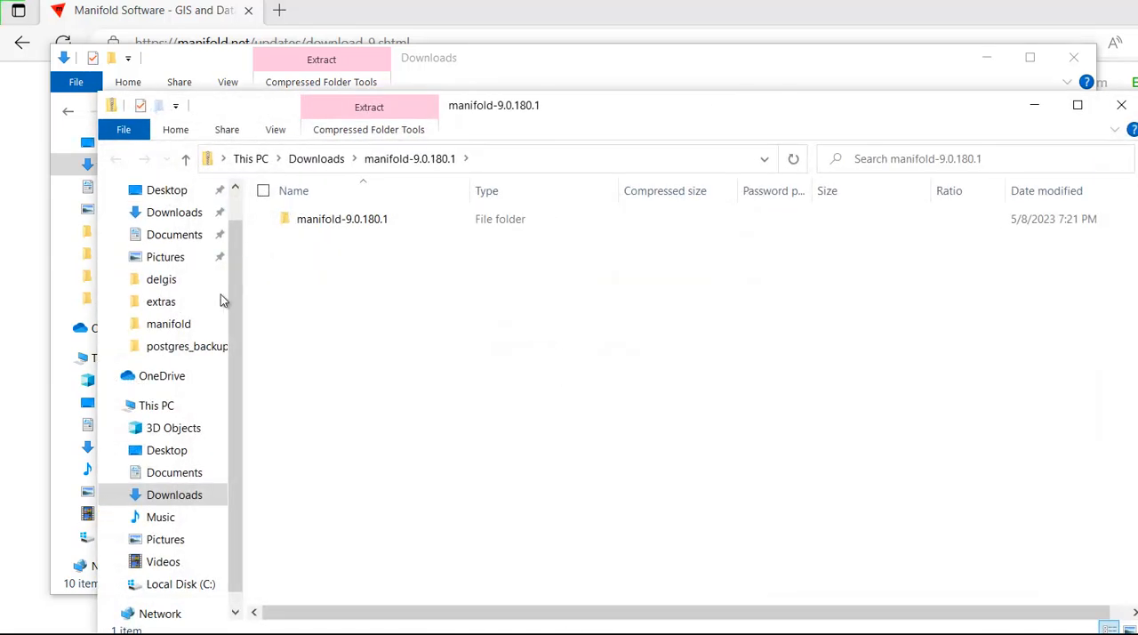
{"action": "double_click", "coordinate": [342, 219]}
- Copy all files of the archive folder into c:\manifold, replacing the files with the same names
{"action": "left_click_drag", "start_coordinate": [367, 573], "coordinate": [336, 203]}
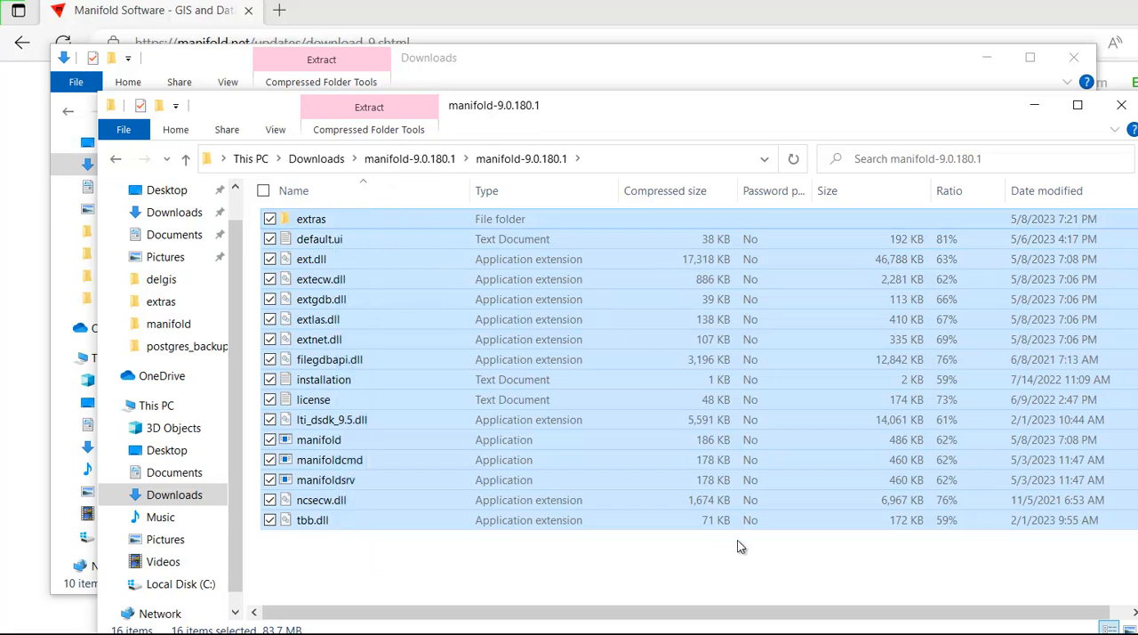
{"action": "key", "text": "alt+d"}
{"action": "type", "text": "c:\\man"}
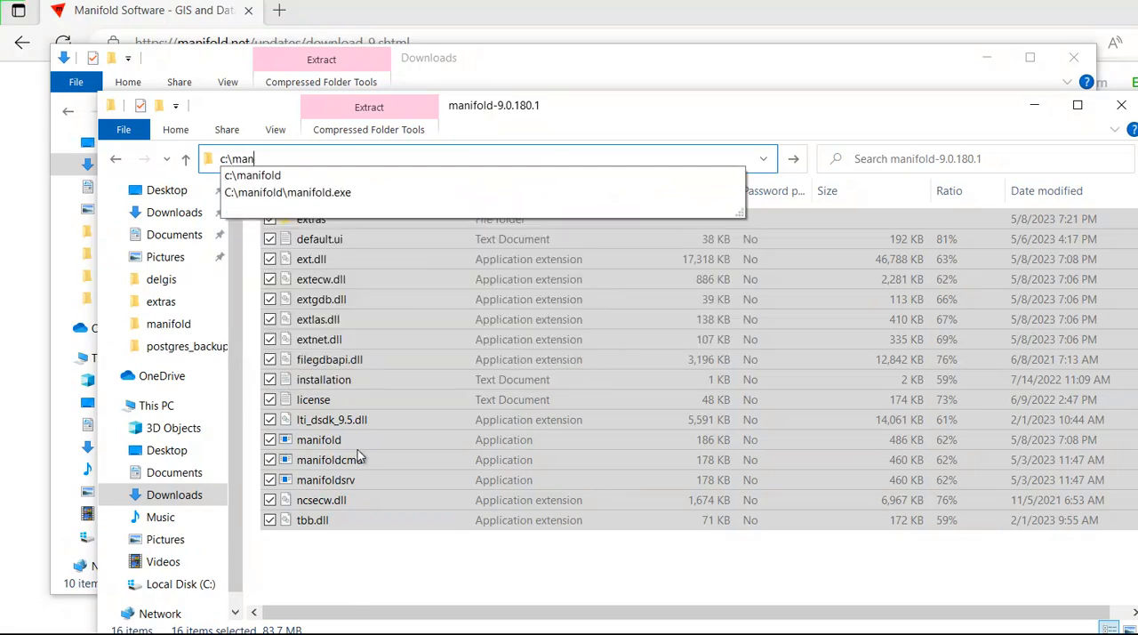
{"action": "key", "text": "Down"}
{"action": "key", "text": "Return"}
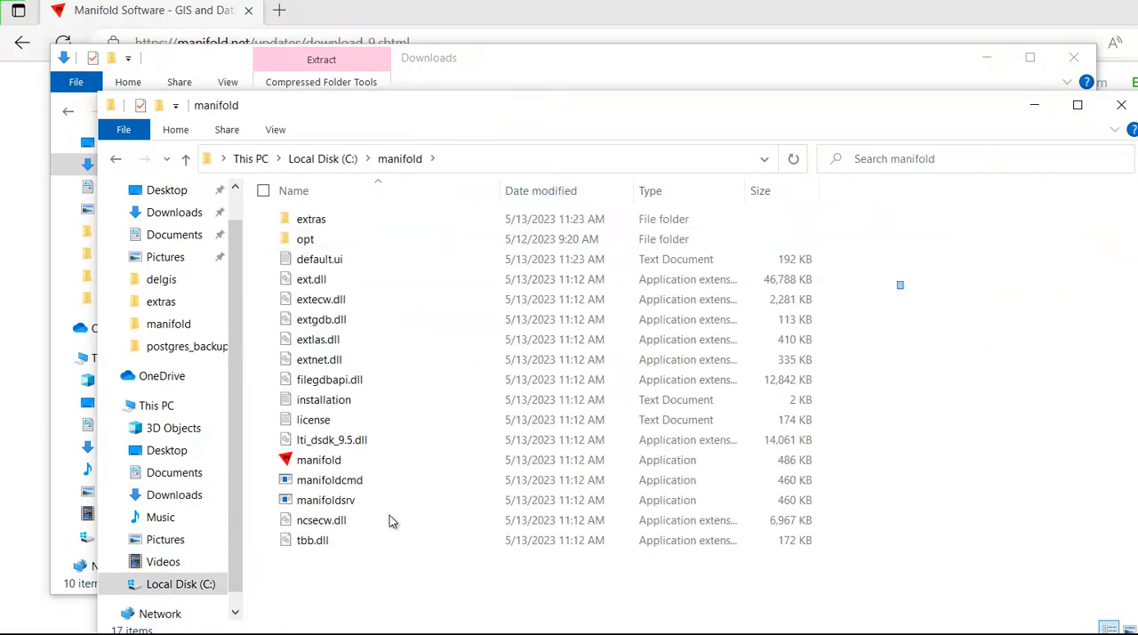
{"action": "key", "text": "ctrl+v"}
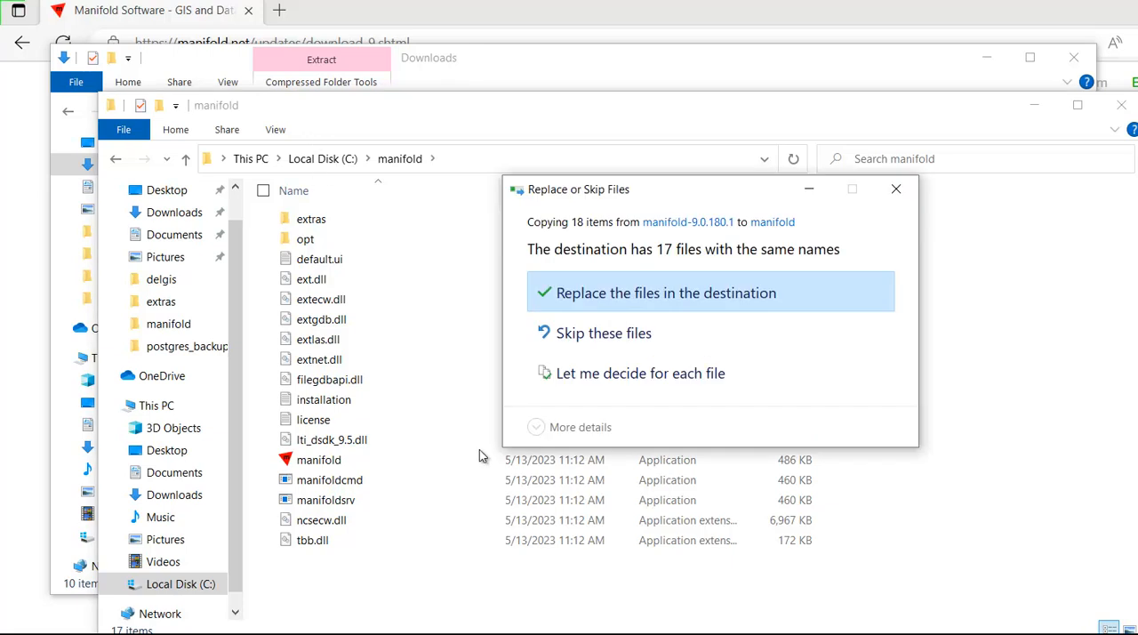
{"action": "left_click", "coordinate": [622, 293]}
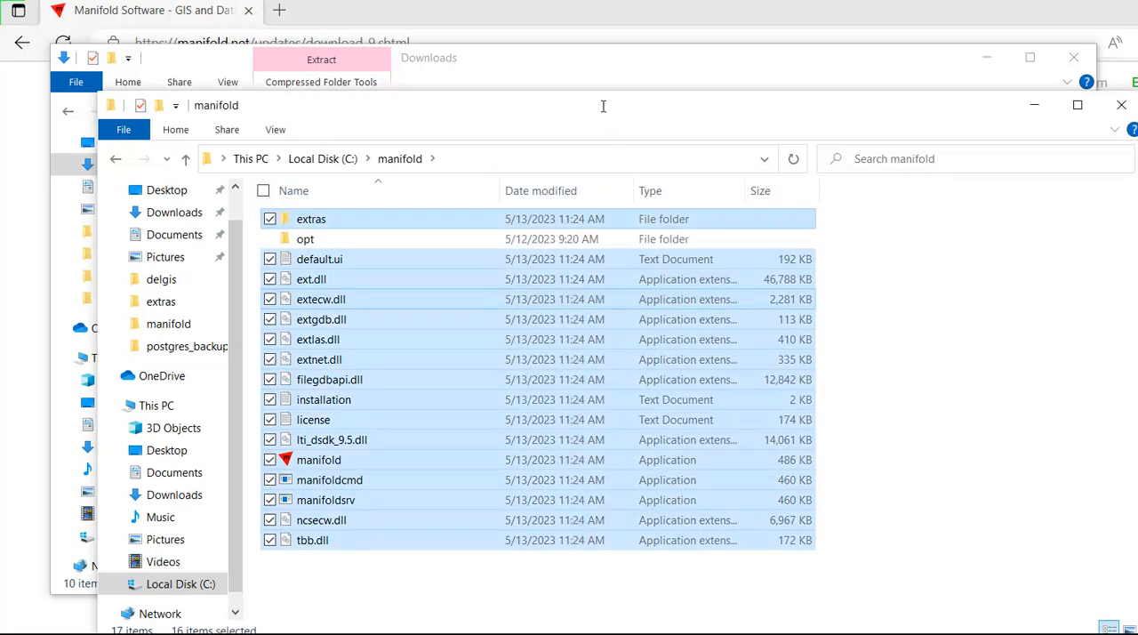
- Launch the manifold application from c:\manifold, allowing it to run despite Windows SmartScreen
{"action": "left_click", "coordinate": [889, 400]}
{"action": "double_click", "coordinate": [319, 460]}
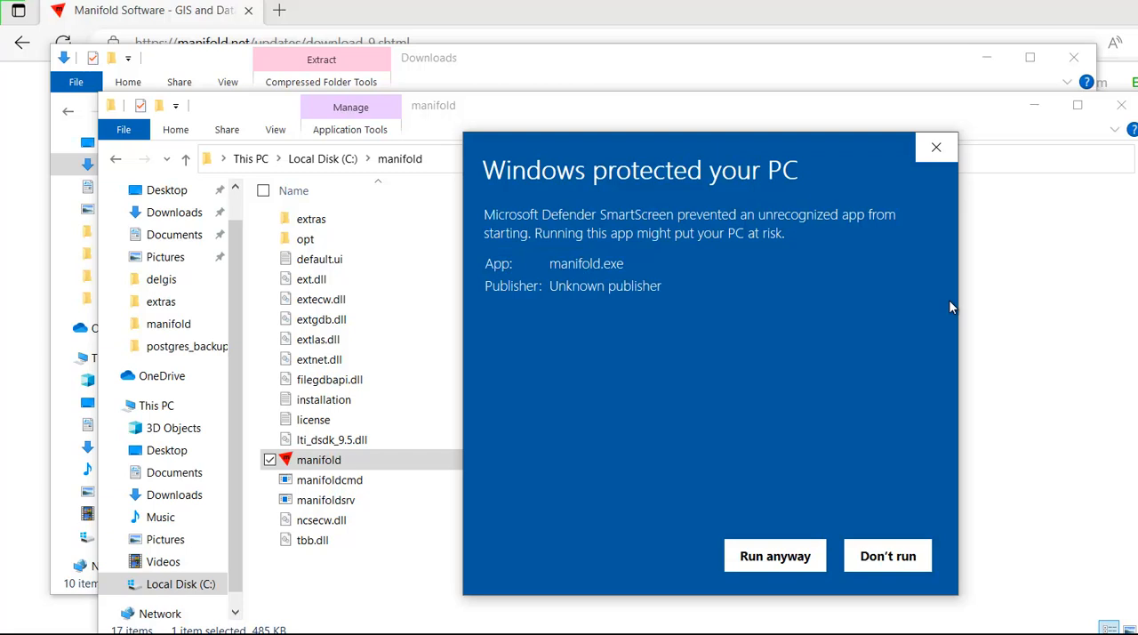
{"action": "left_click", "coordinate": [775, 556]}
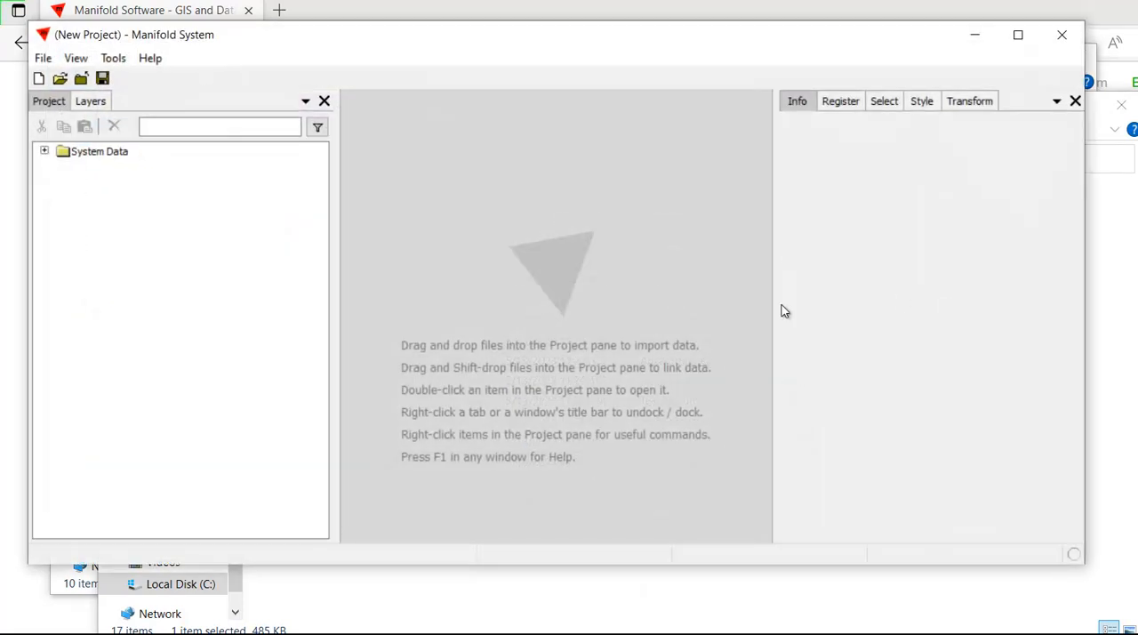
- Restart Manifold by exiting it and launching it again, and maximize its window
{"action": "left_click", "coordinate": [1062, 34]}
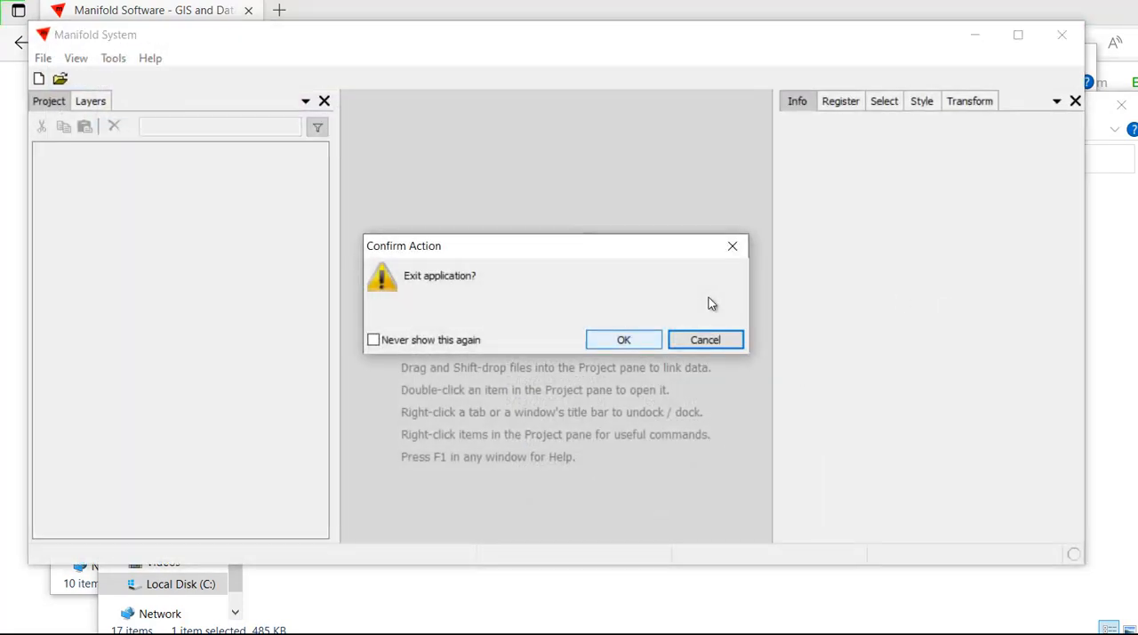
{"action": "left_click", "coordinate": [623, 340]}
{"action": "key", "text": "Return"}
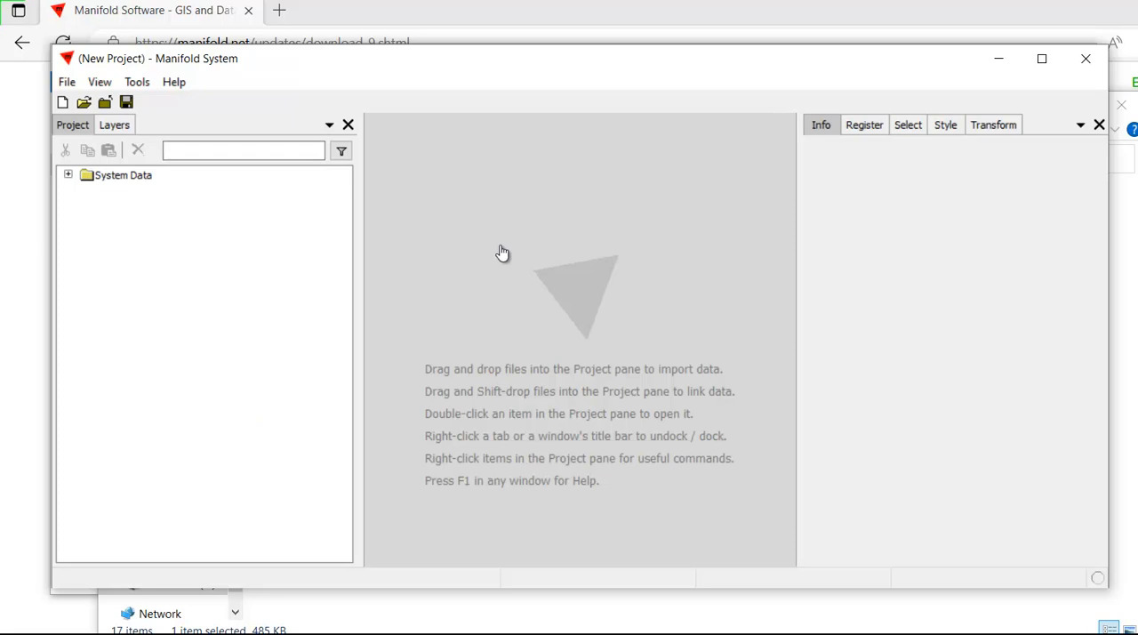
{"action": "left_click", "coordinate": [1042, 59]}
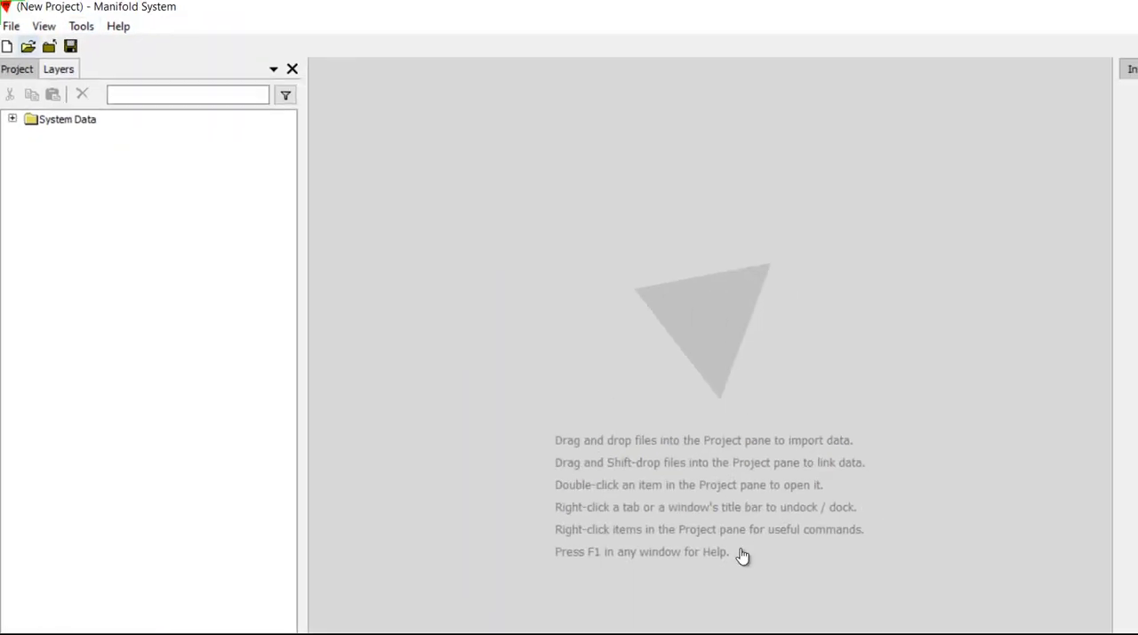
- Open the recent project C:\temp\delgis\tompkinsfast.map
{"action": "key", "text": "alt+f"}
{"action": "mouse_move", "coordinate": [80, 257]}
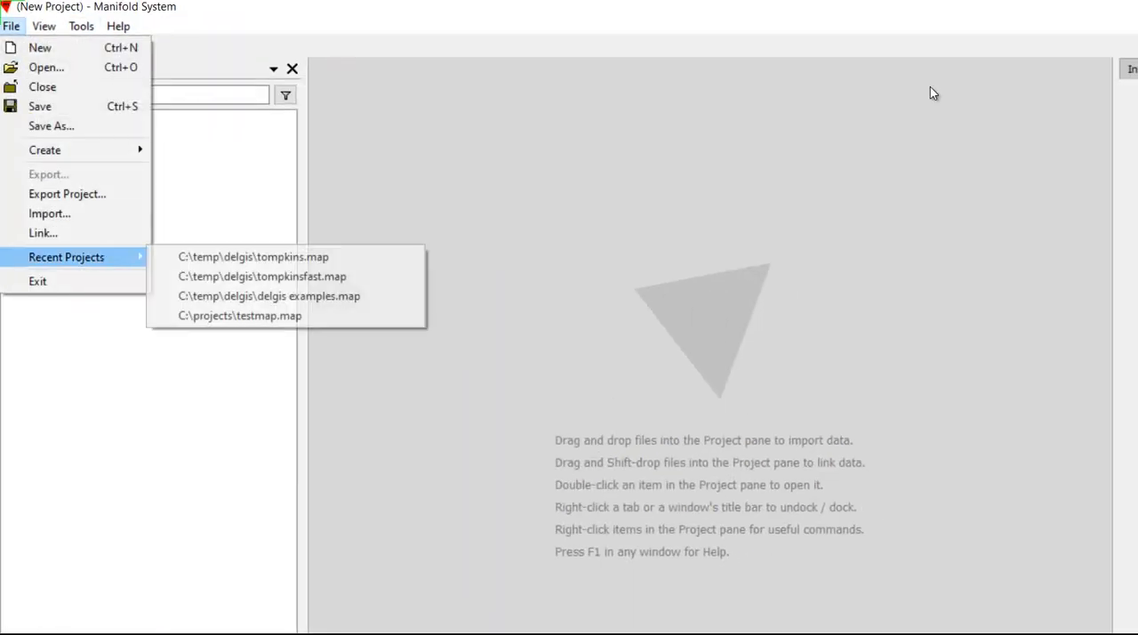
{"action": "key", "text": "Down"}
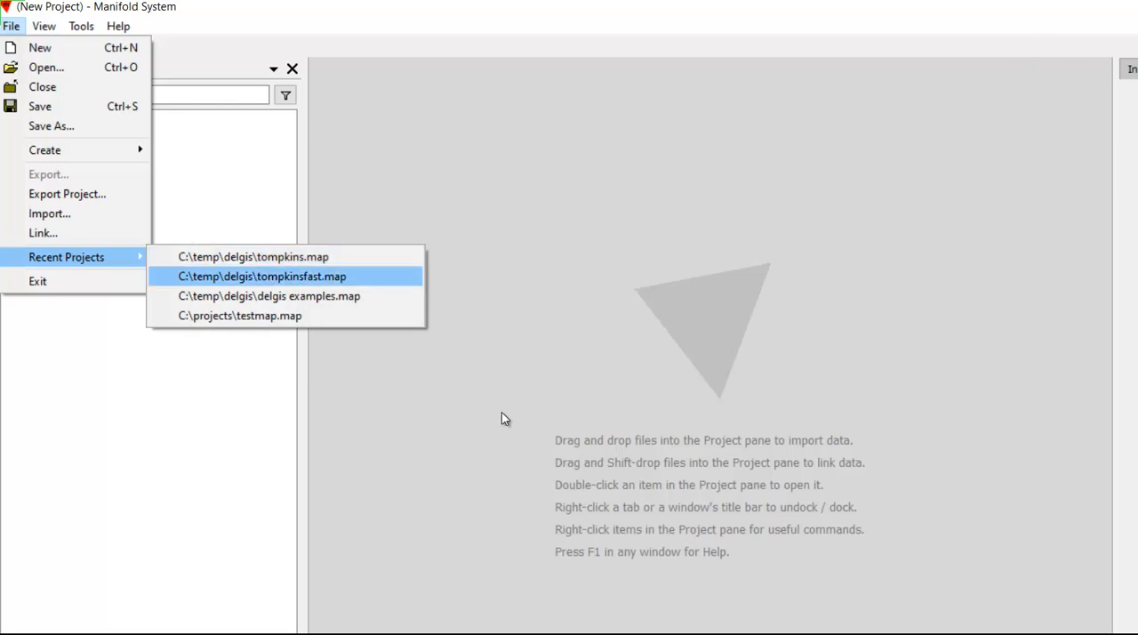
{"action": "key", "text": "Return"}
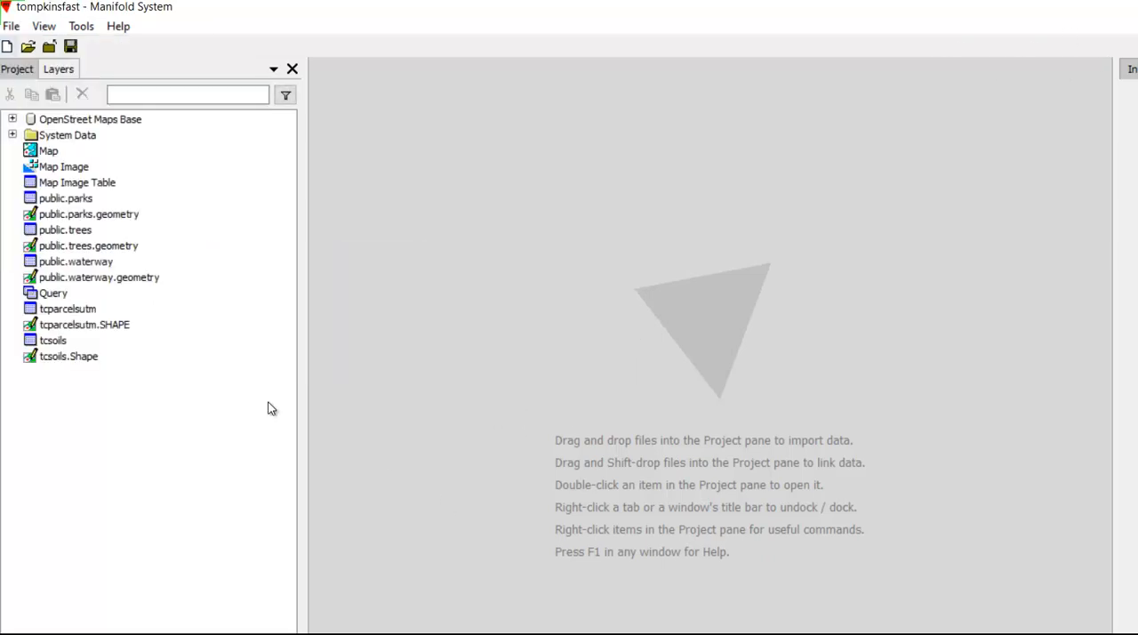
- Switch to the recent project C:\temp\delgis\tompkins.map and open its Map component
{"action": "key", "text": "alt+f"}
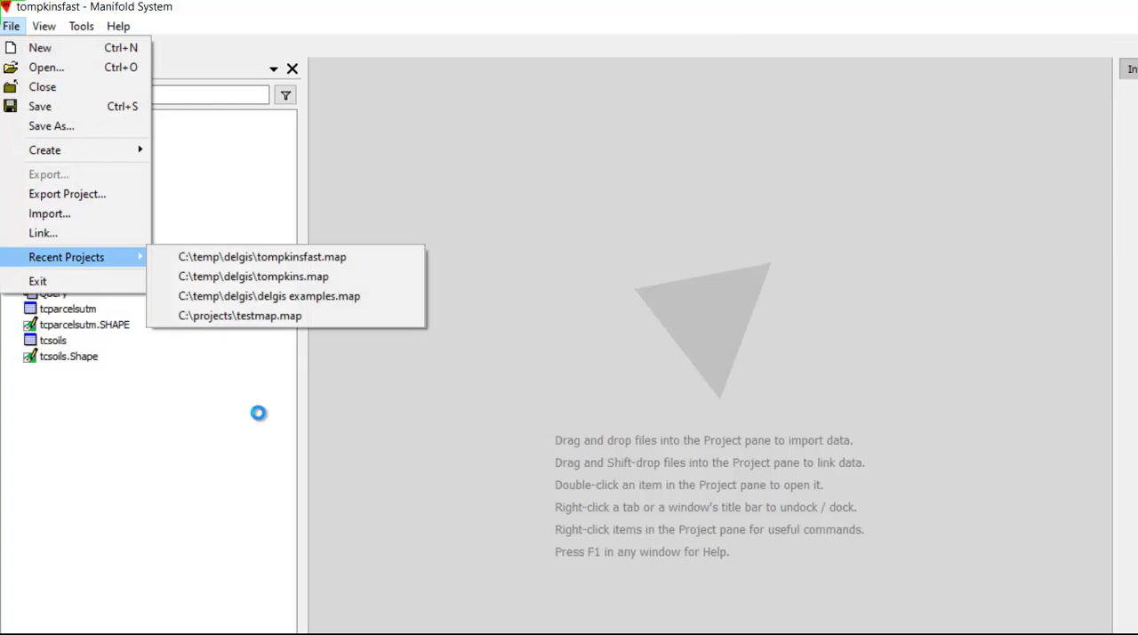
{"action": "key", "text": "Return"}
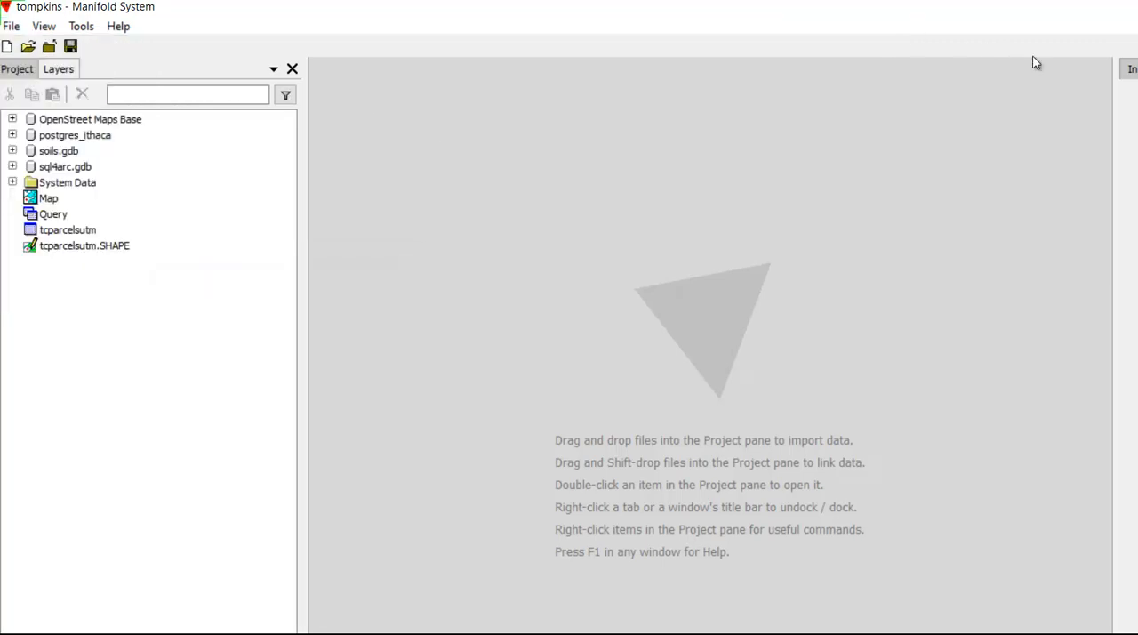
{"action": "double_click", "coordinate": [48, 198]}
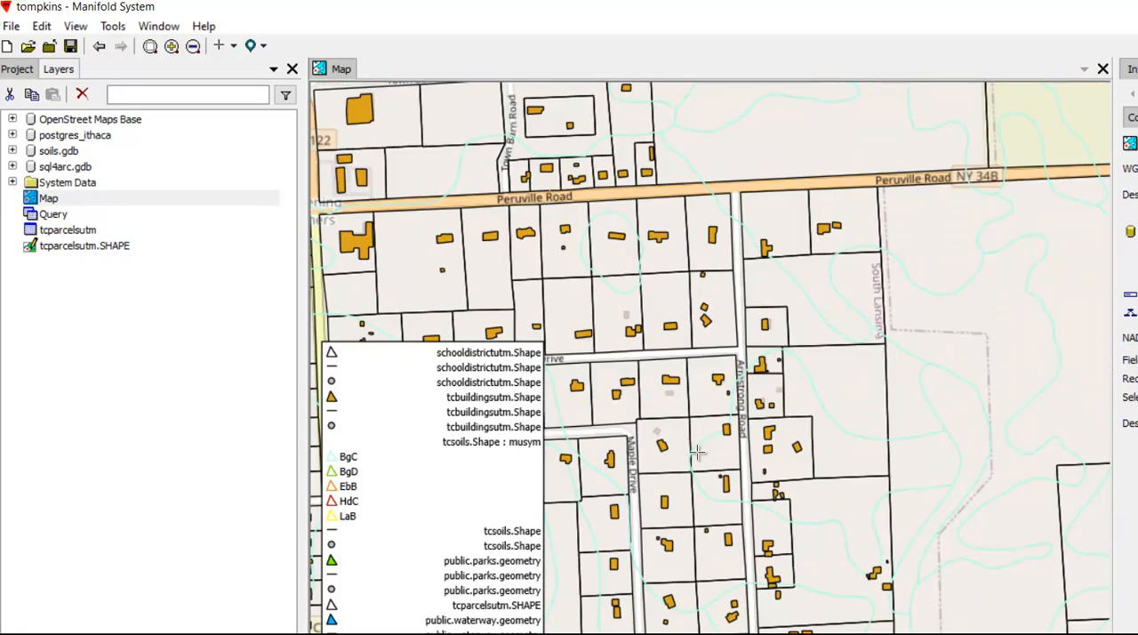
- Examine the map's parcel, building and tree layers around Armstrong Road and the streets near King Street
{"action": "left_click_drag", "start_coordinate": [650, 623], "coordinate": [722, 234]}
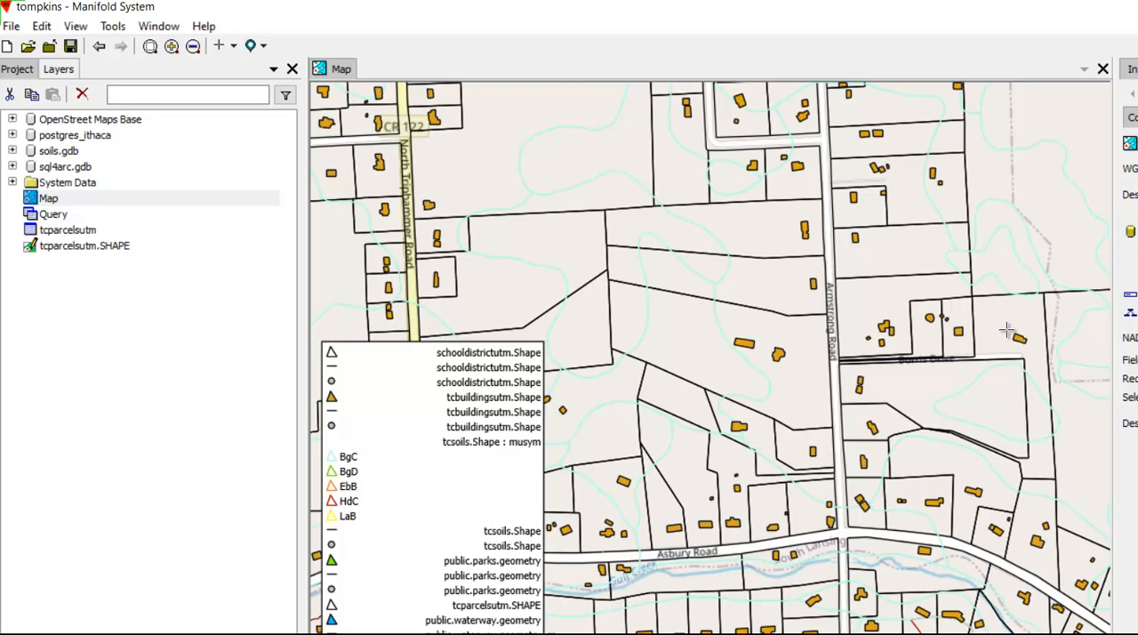
{"action": "right_click", "coordinate": [466, 633]}
{"action": "left_click", "coordinate": [549, 538]}
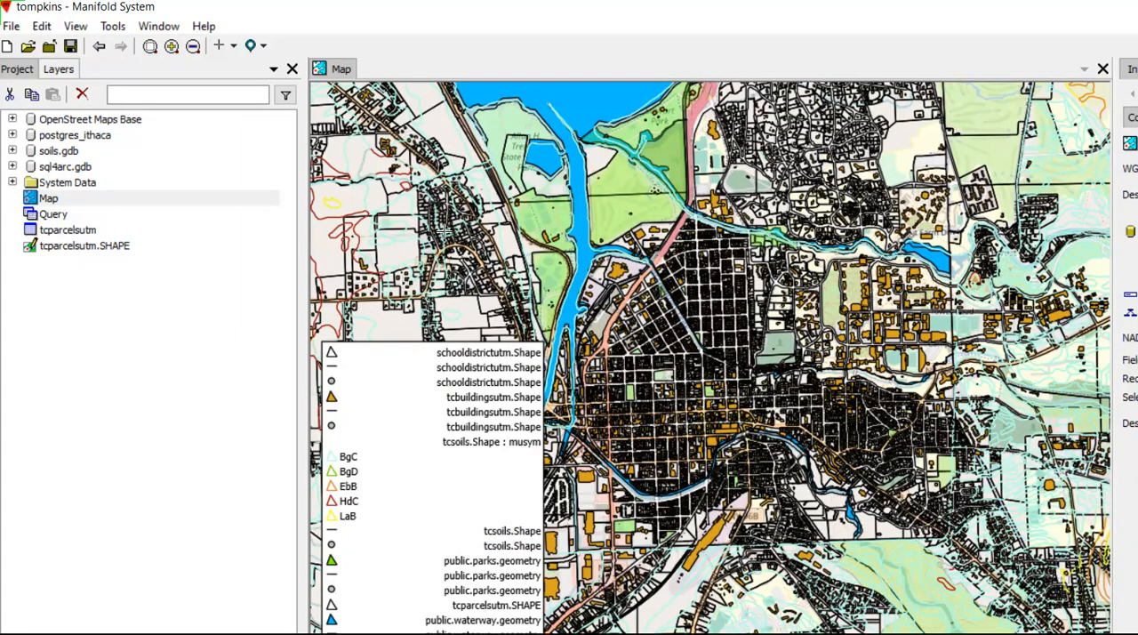
{"action": "scroll", "coordinate": [648, 280], "scroll_direction": "up", "scroll_amount": 3}
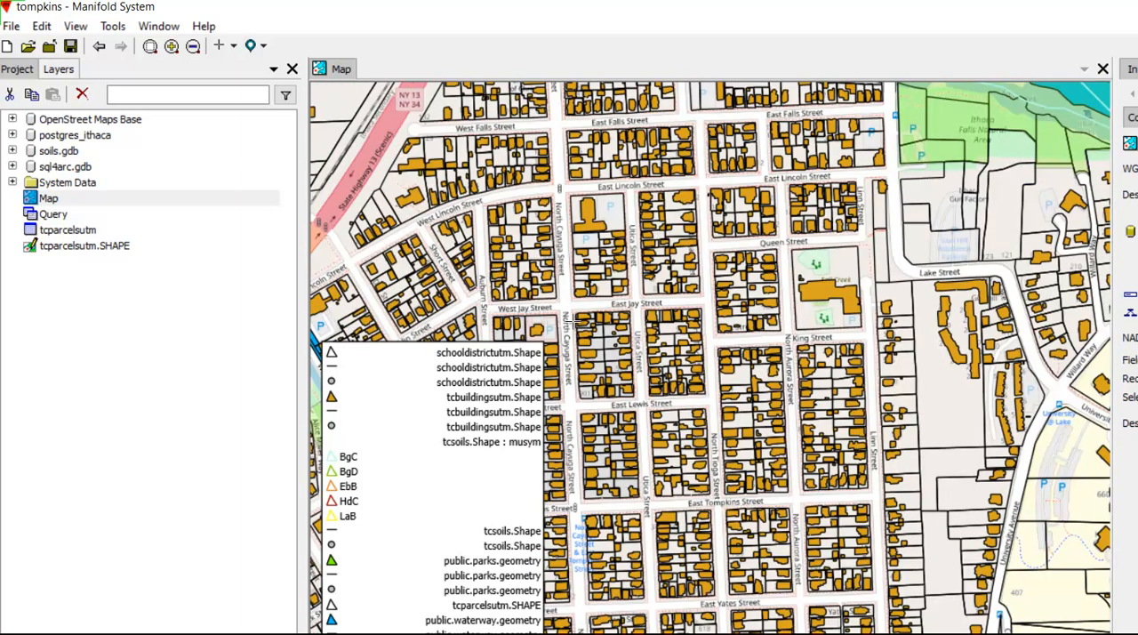
{"action": "scroll", "coordinate": [617, 368], "scroll_direction": "up", "scroll_amount": 2}
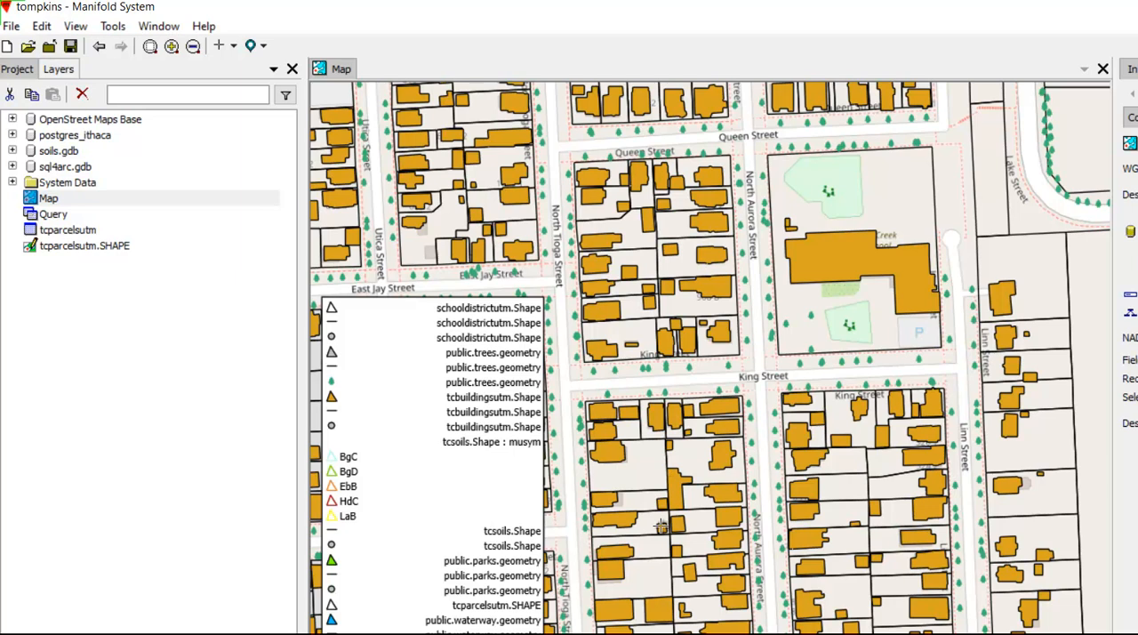
- Target the tcparcelsutm.SHAPE parcels layer and open one of the operations listed for it
{"action": "left_click", "coordinate": [951, 310], "text": "alt"}
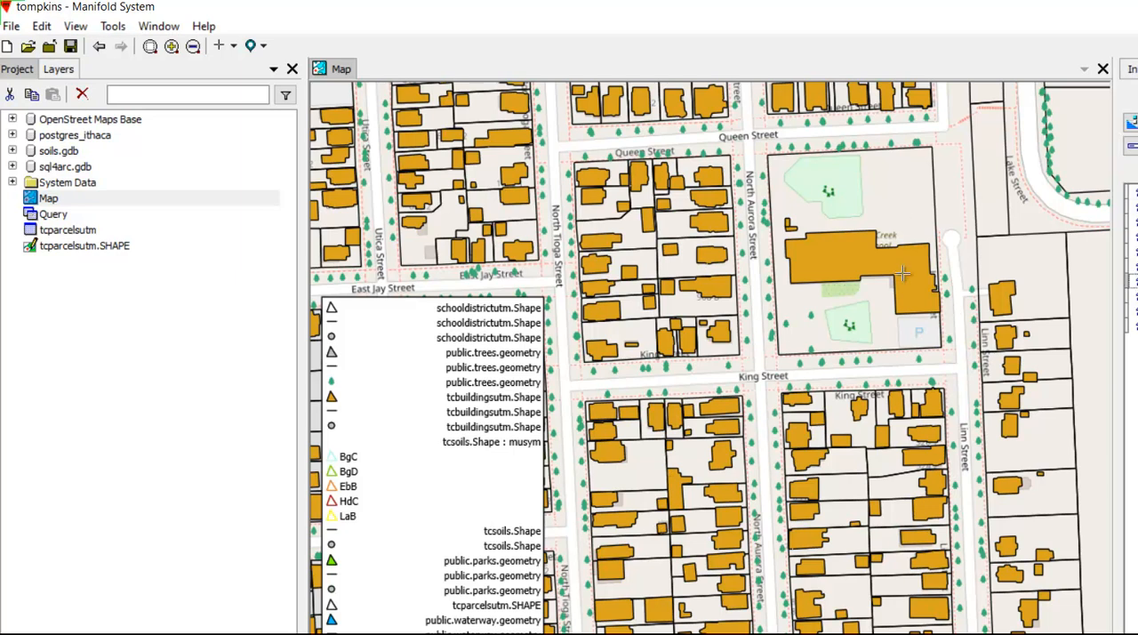
{"action": "left_click", "coordinate": [1131, 123]}
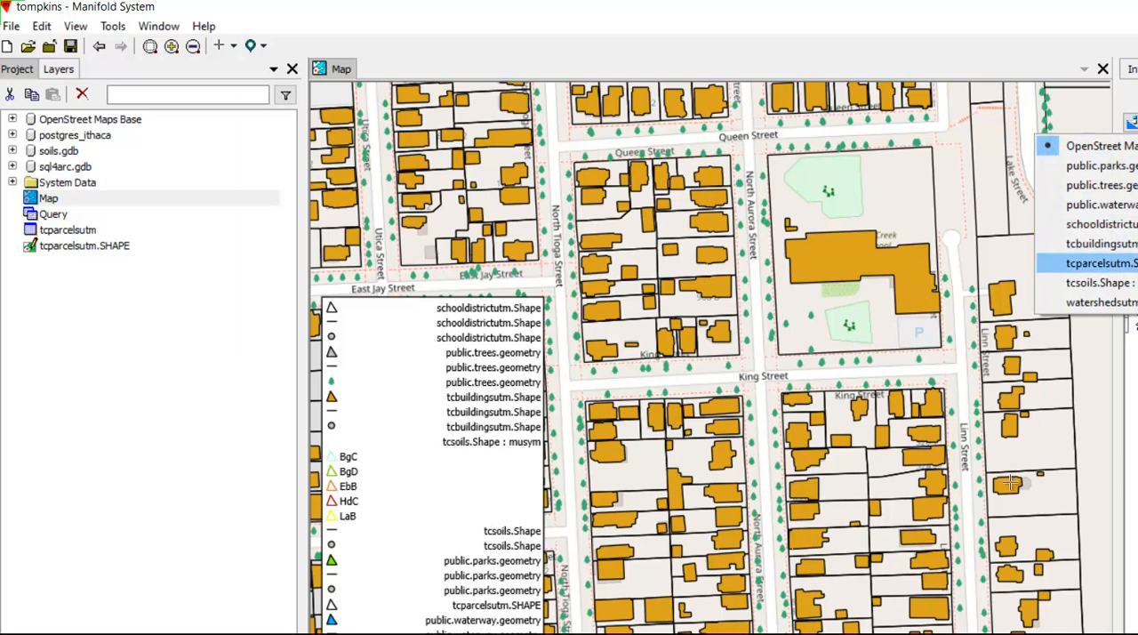
{"action": "left_click", "coordinate": [1101, 263]}
{"action": "left_click", "coordinate": [1132, 178]}
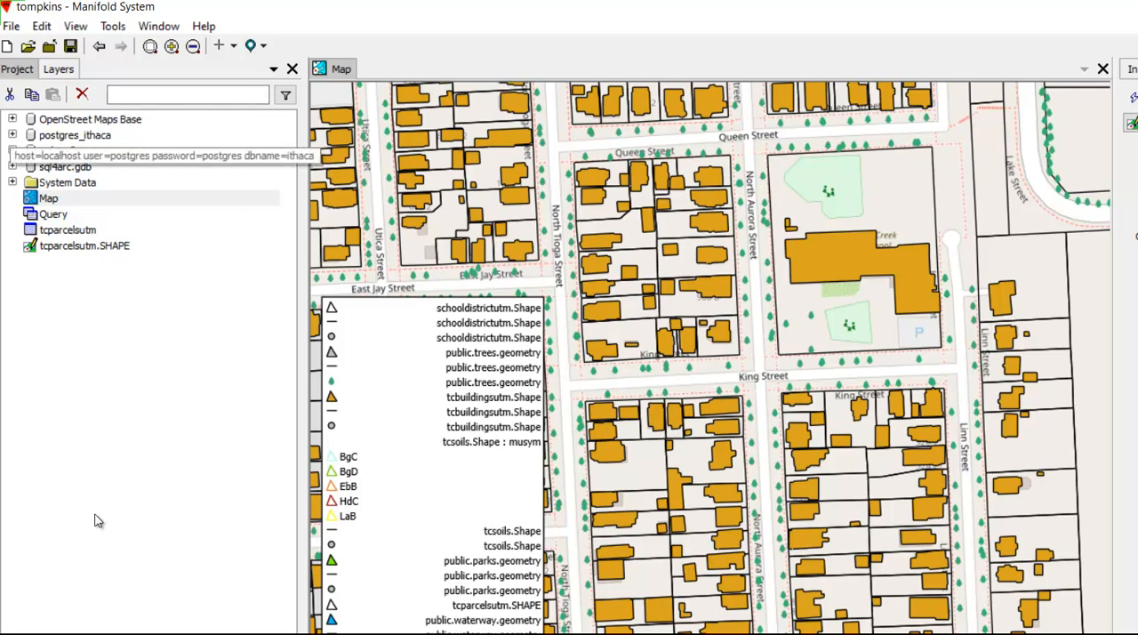
- Inspect the contents of the postgres_ithaca, soils.gdb and sql4arc.gdb data sources, collapsing each one again
{"action": "left_click", "coordinate": [12, 135]}
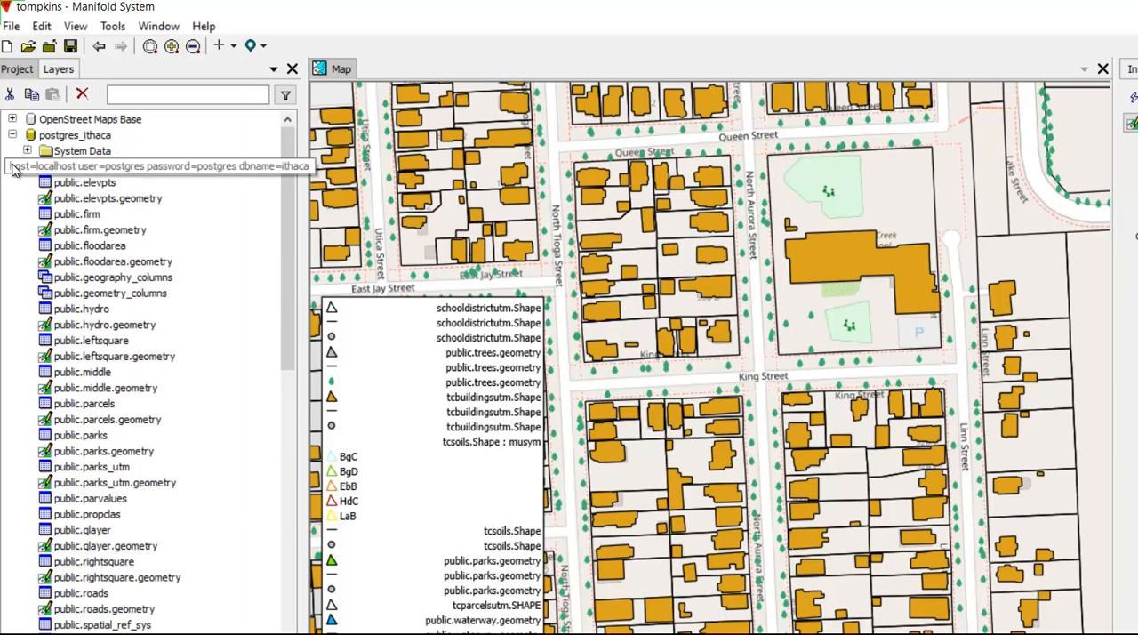
{"action": "left_click", "coordinate": [12, 135]}
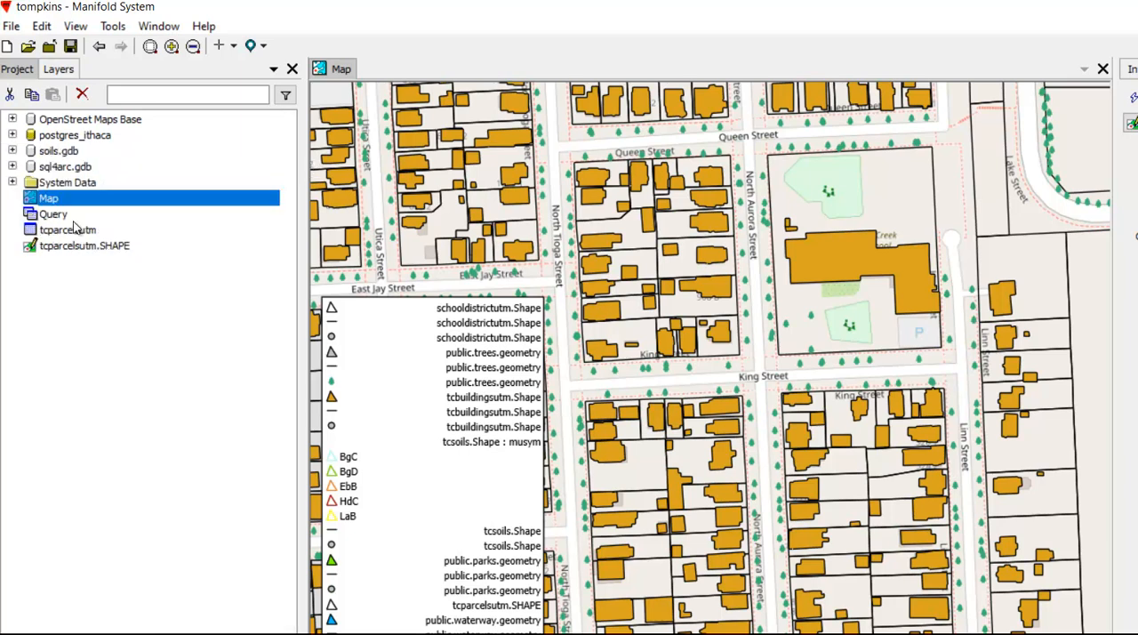
{"action": "left_click", "coordinate": [13, 150]}
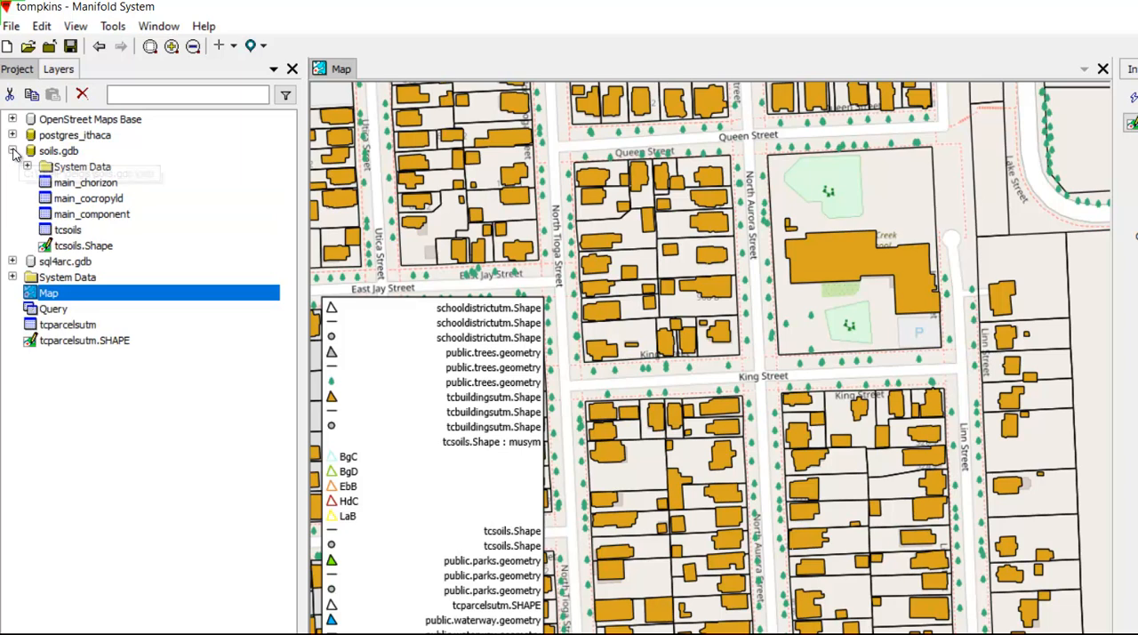
{"action": "left_click", "coordinate": [12, 151]}
{"action": "left_click", "coordinate": [12, 166]}
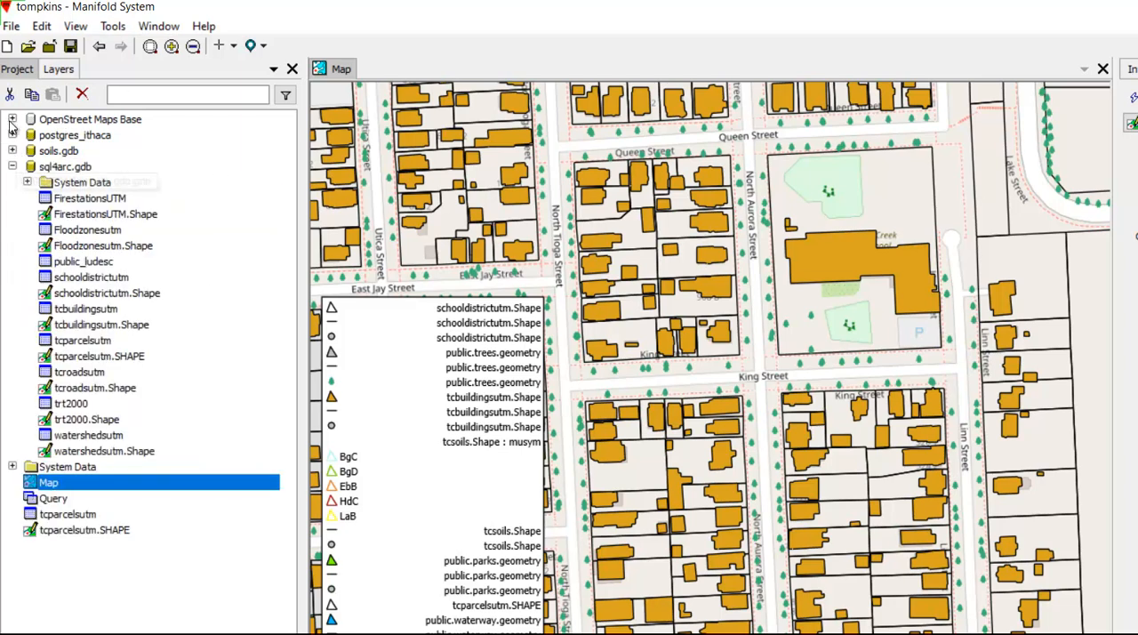
{"action": "left_click", "coordinate": [12, 166]}
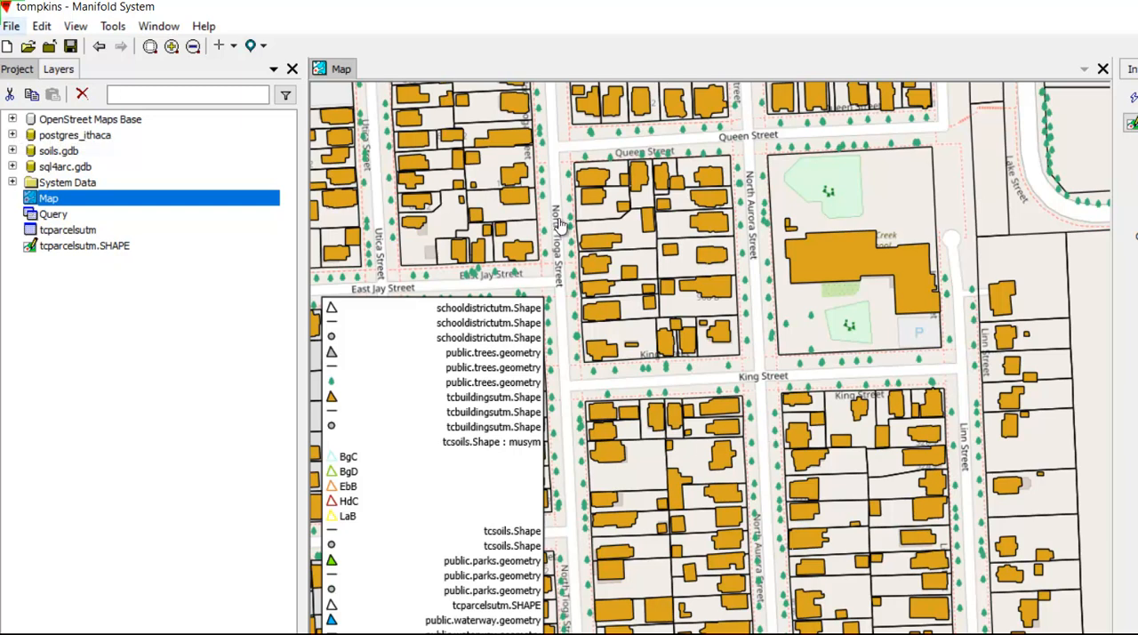
- Open the recent project tompkinsfast.map with its Map and check the OpenStreet Maps Base data source
{"action": "left_click", "coordinate": [10, 27]}
{"action": "key", "text": "Right"}
{"action": "key", "text": "Down"}
{"action": "key", "text": "Return"}
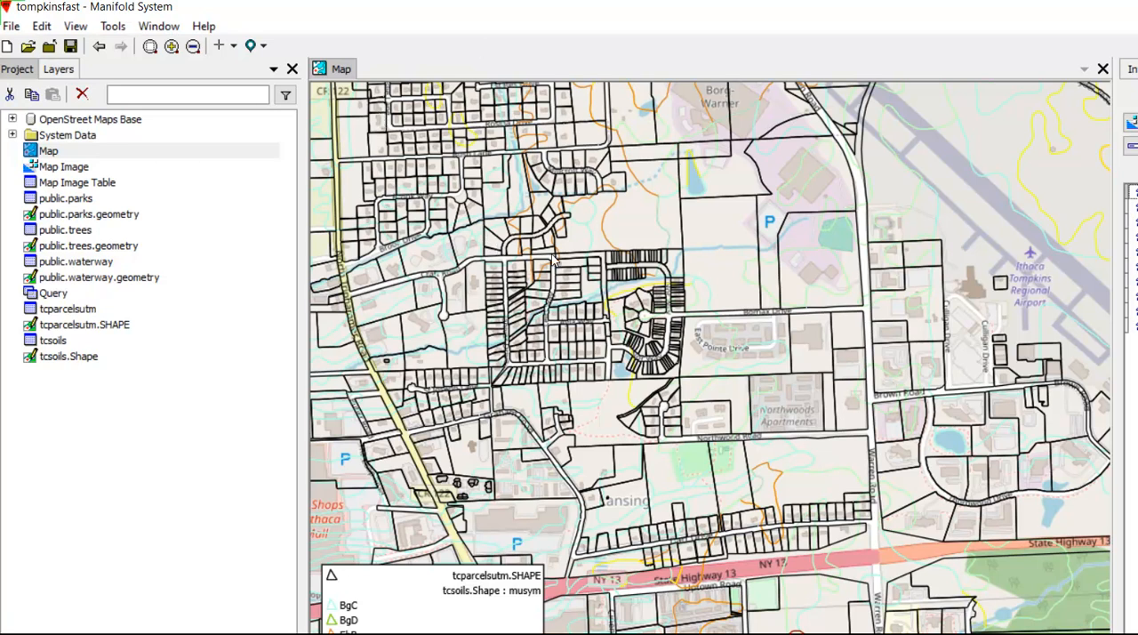
{"action": "left_click", "coordinate": [12, 119]}
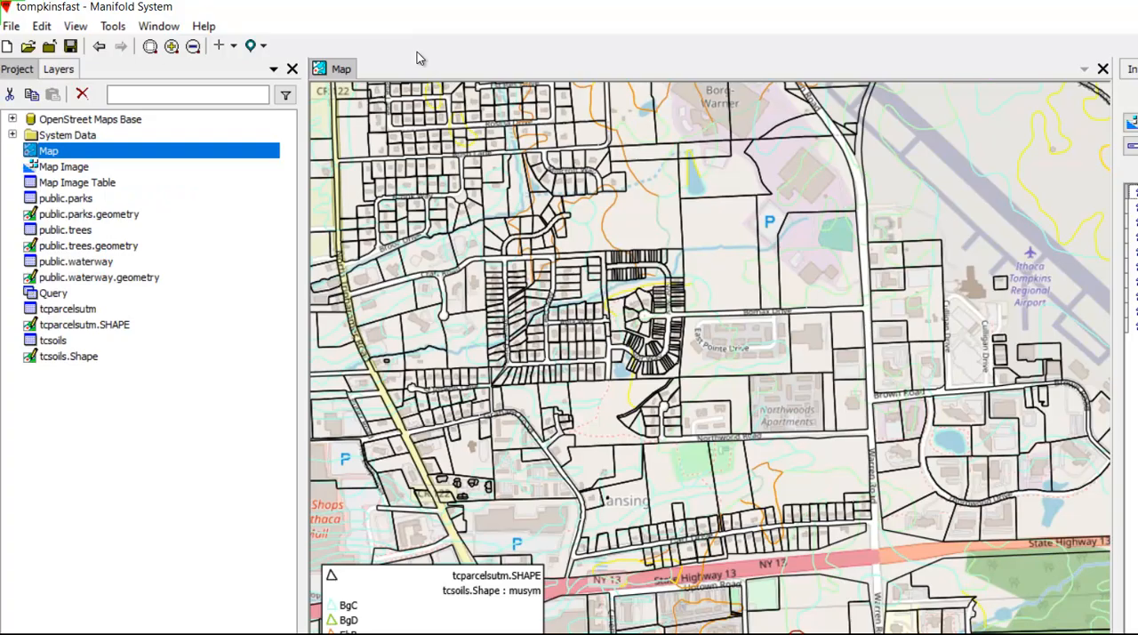
- Switch to the web browser showing the Manifold Release 9 download page
{"action": "key", "text": "alt+Tab"}
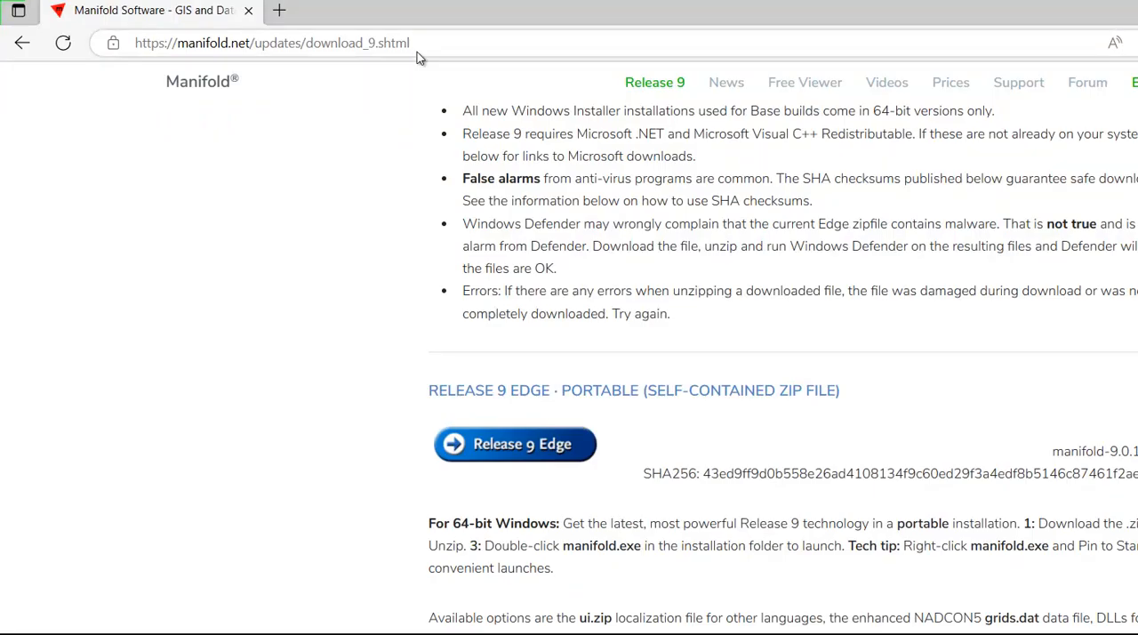
- Open ipchicken.com in the browser to look up the computer's current public IP address
{"action": "left_click", "coordinate": [417, 52]}
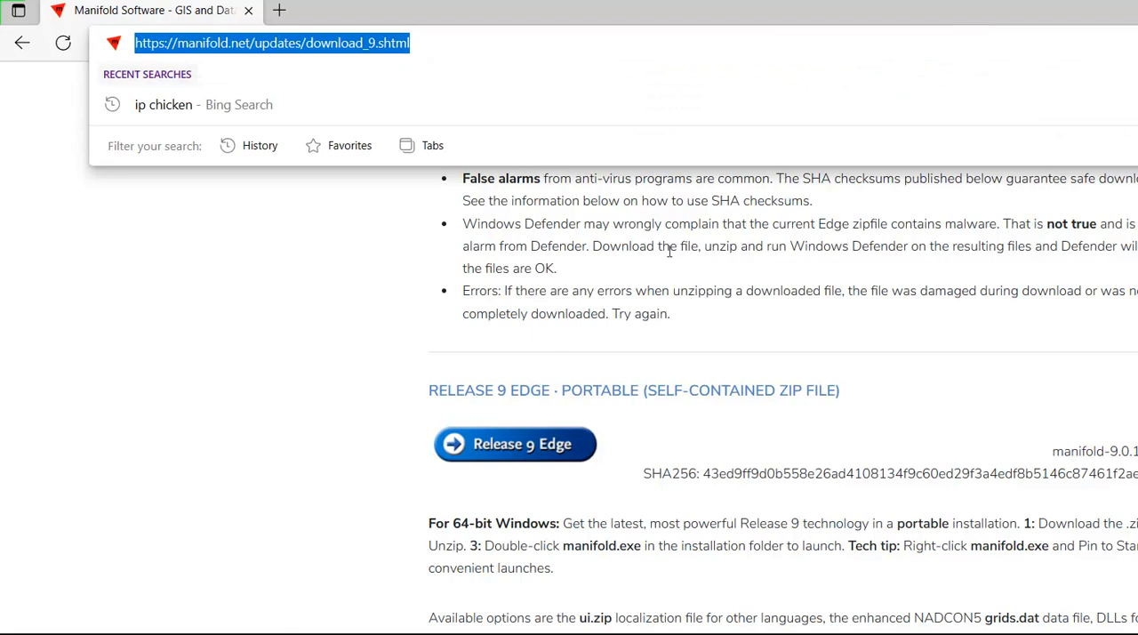
{"action": "type", "text": "ipc"}
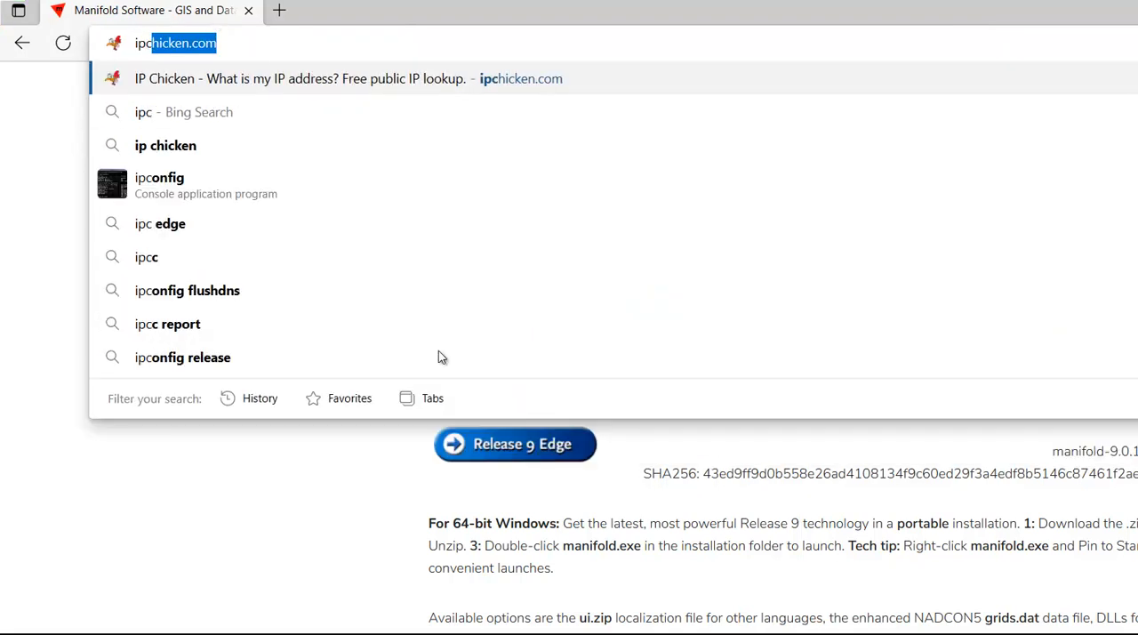
{"action": "key", "text": "Return"}
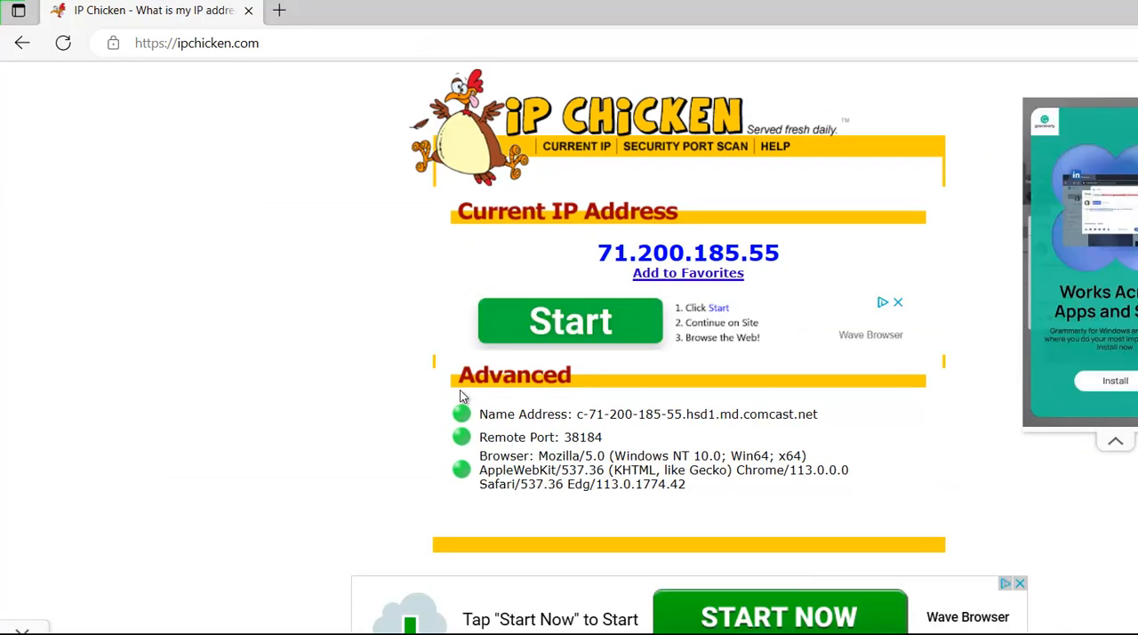
- Switch to Command Prompt and rerun the earlier command manifoldsrv -addr:10.0.0.191 -port:80 -type:http -component:Map "C:\temp\delgis\tompkins.map"
{"action": "key", "text": "alt+Tab"}
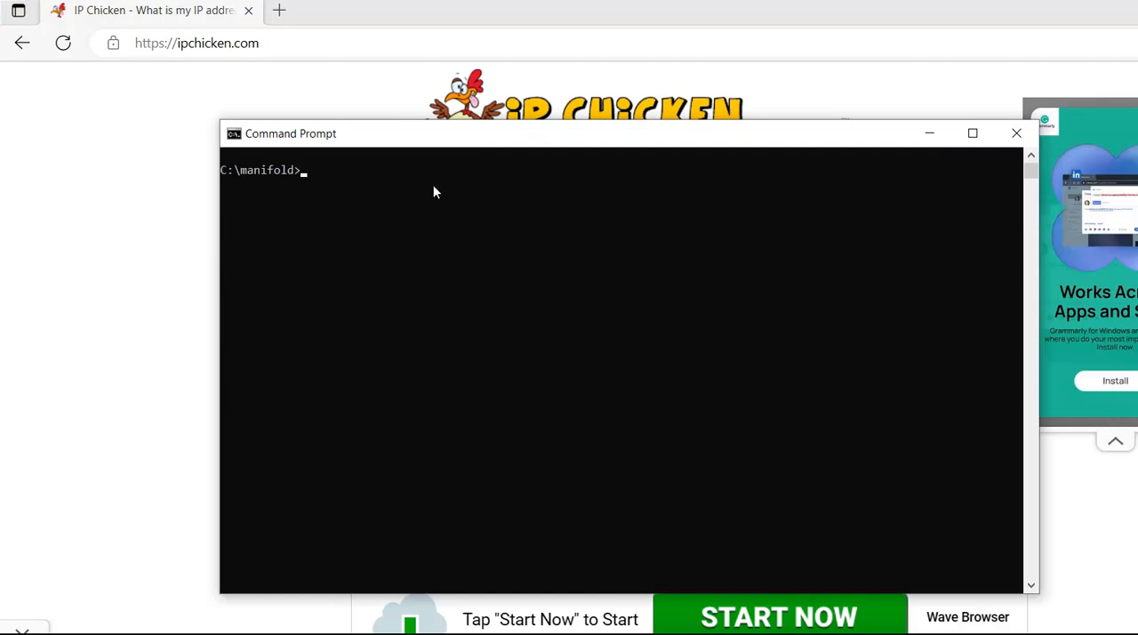
{"action": "key", "text": "Up"}
{"action": "key", "text": "Up"}
{"action": "key", "text": "Up"}
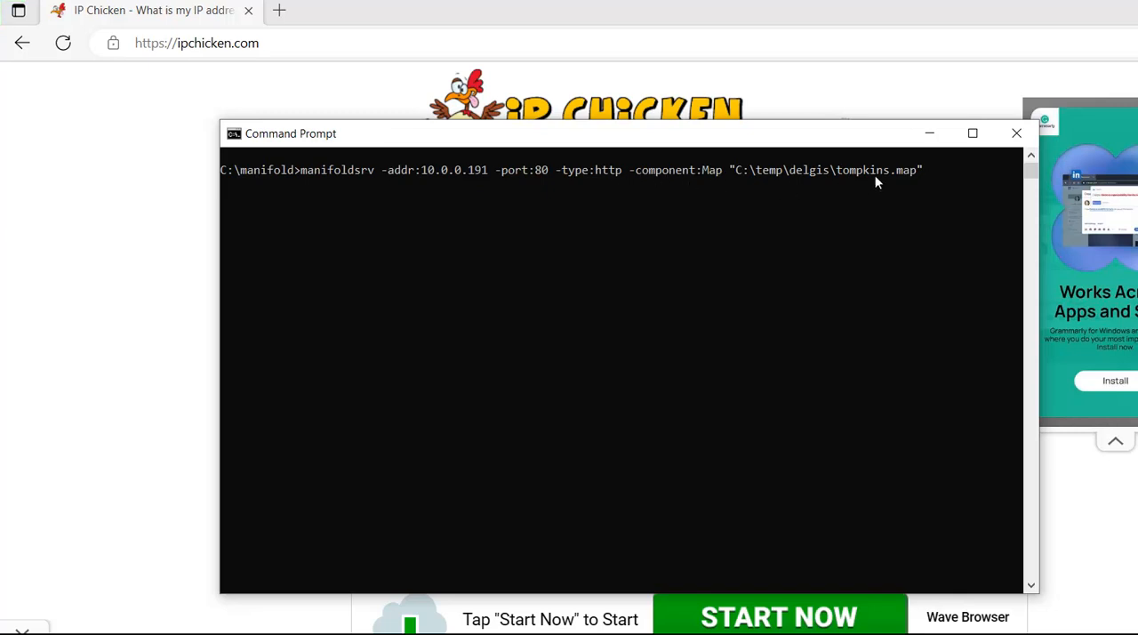
{"action": "mouse_move", "coordinate": [801, 133]}
{"action": "left_mouse_down"}
{"action": "mouse_move", "coordinate": [811, 286]}
{"action": "mouse_move", "coordinate": [779, 184]}
{"action": "mouse_move", "coordinate": [725, 102]}
{"action": "left_mouse_up"}
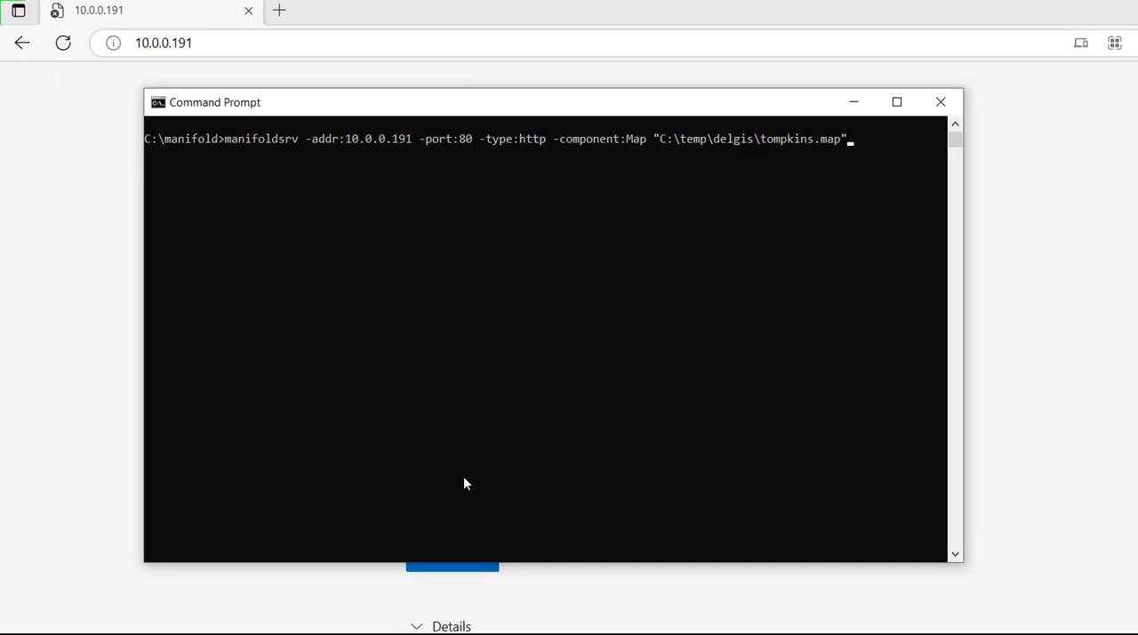
{"action": "key", "text": "Return"}
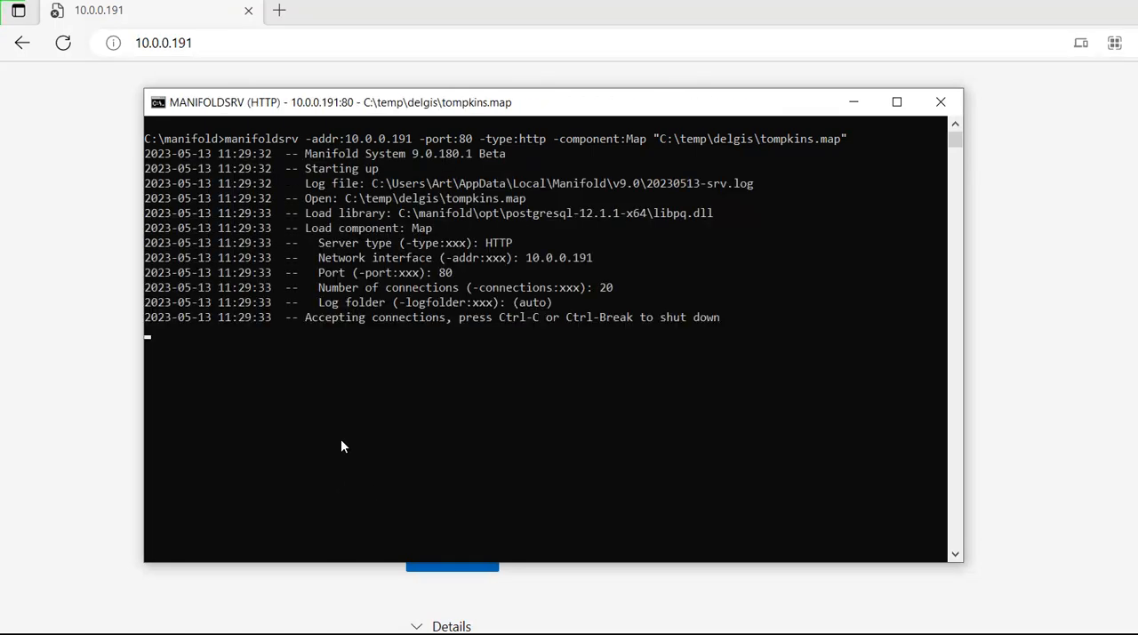
- Switch to the browser, load the served map at 10.0.0.191, and examine Ithaca's buildings, parcels and trees at street level around College Avenue
{"action": "key", "text": "alt+Tab"}
{"action": "key", "text": "Return"}
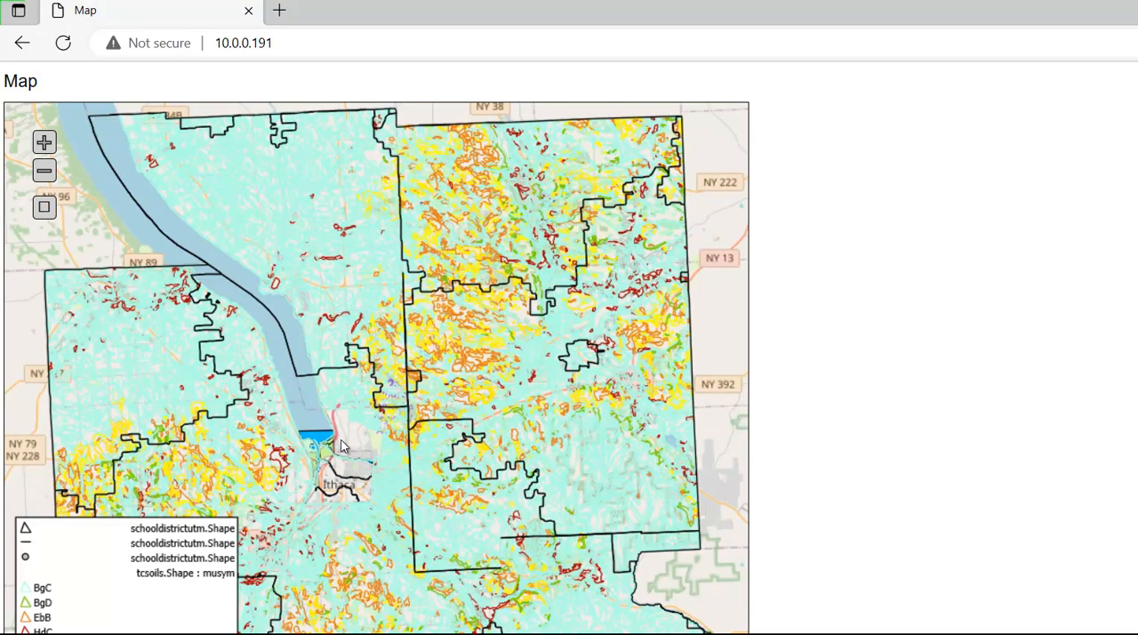
{"action": "scroll", "coordinate": [342, 446], "scroll_direction": "up", "scroll_amount": 2}
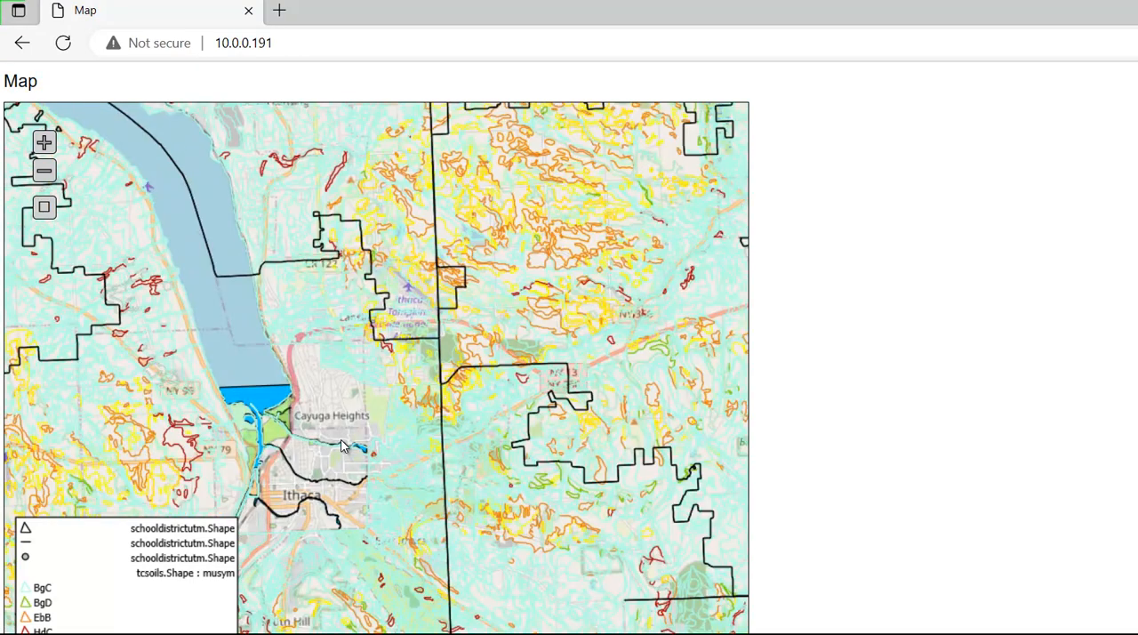
{"action": "left_click_drag", "start_coordinate": [407, 527], "coordinate": [458, 509]}
{"action": "scroll", "coordinate": [408, 531], "scroll_direction": "up", "scroll_amount": 2}
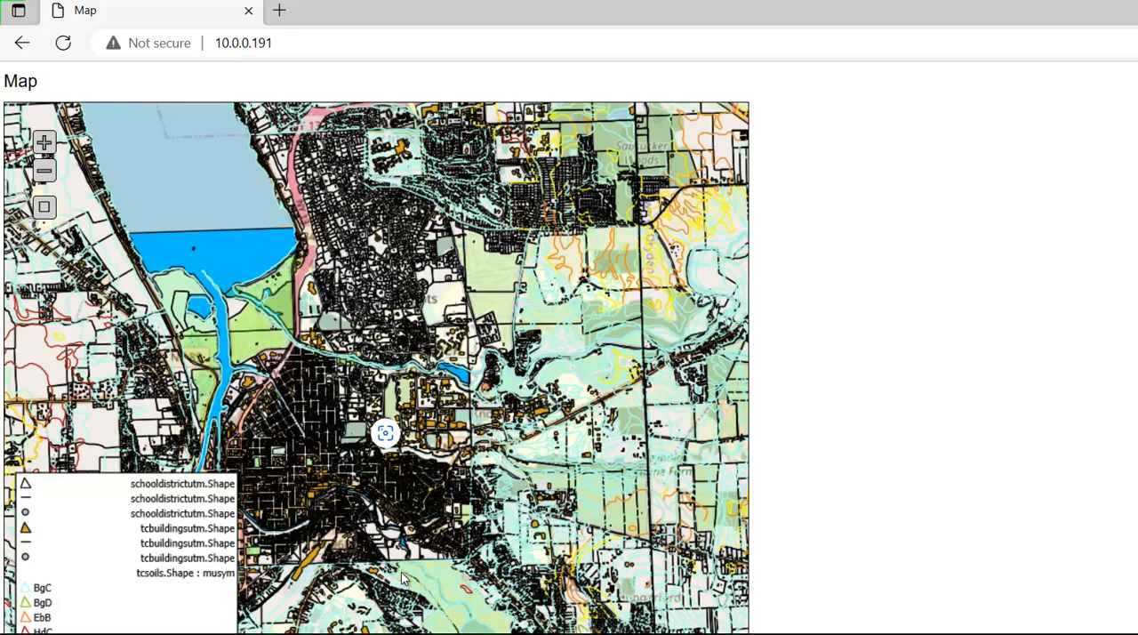
{"action": "scroll", "coordinate": [401, 578], "scroll_direction": "up", "scroll_amount": 2}
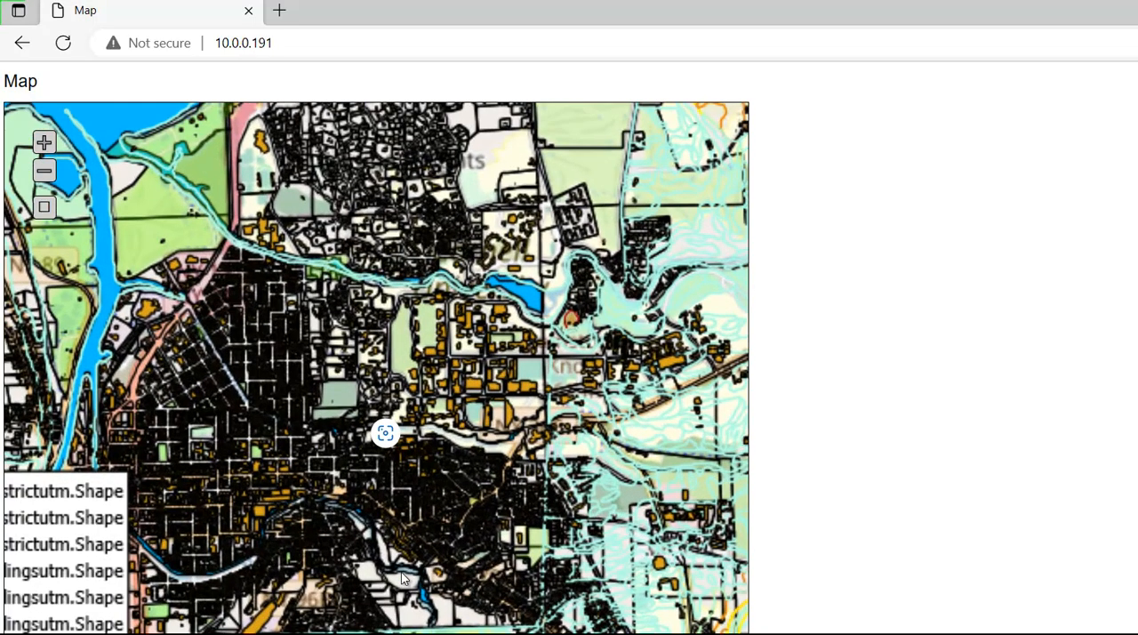
{"action": "scroll", "coordinate": [401, 572], "scroll_direction": "down", "scroll_amount": 1}
{"action": "scroll", "coordinate": [401, 578], "scroll_direction": "up", "scroll_amount": 1}
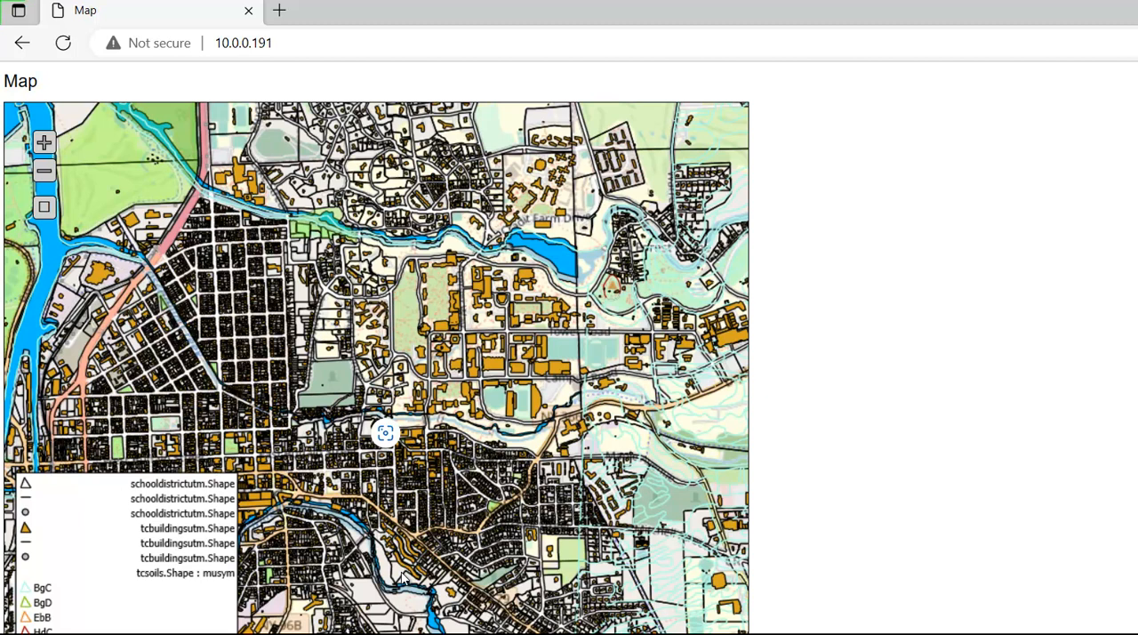
{"action": "scroll", "coordinate": [402, 577], "scroll_direction": "up", "scroll_amount": 4}
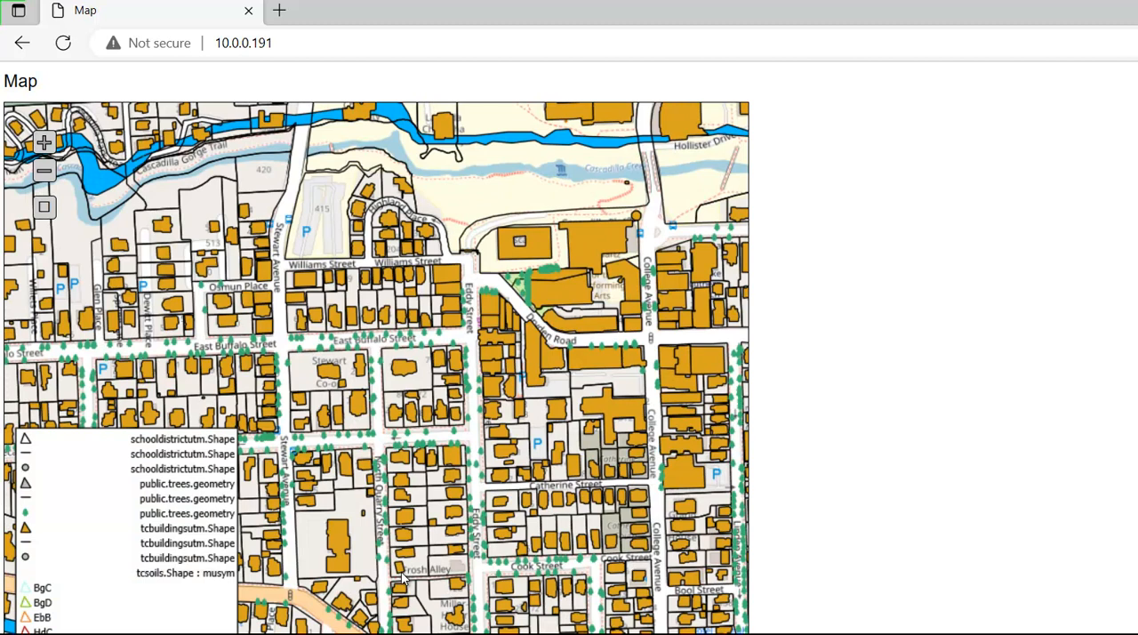
{"action": "left_click_drag", "start_coordinate": [748, 575], "coordinate": [401, 573]}
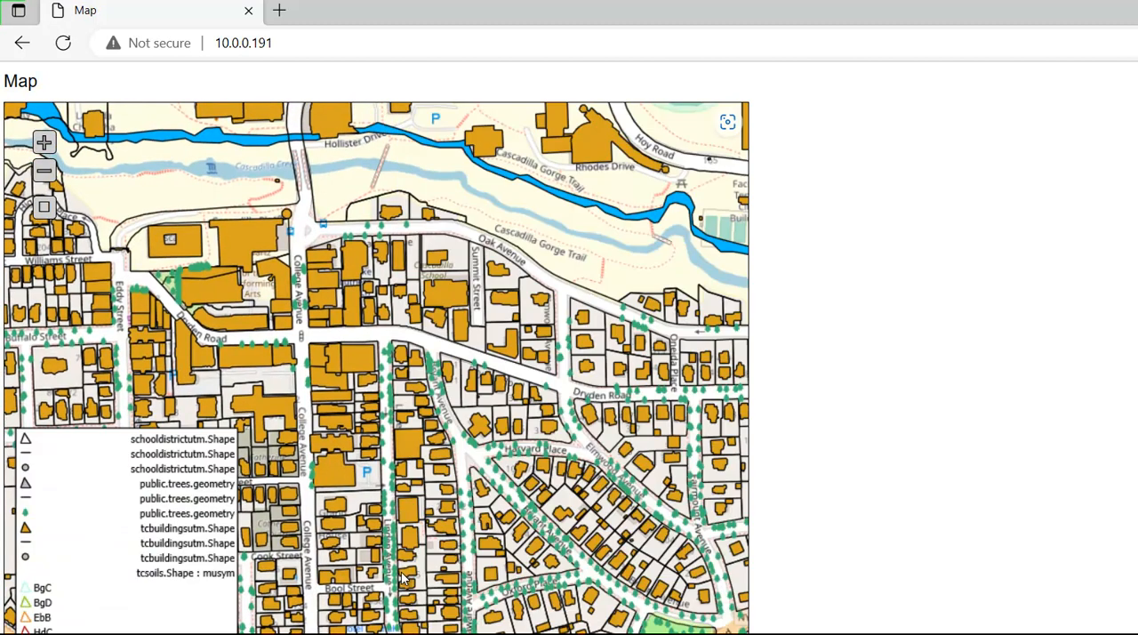